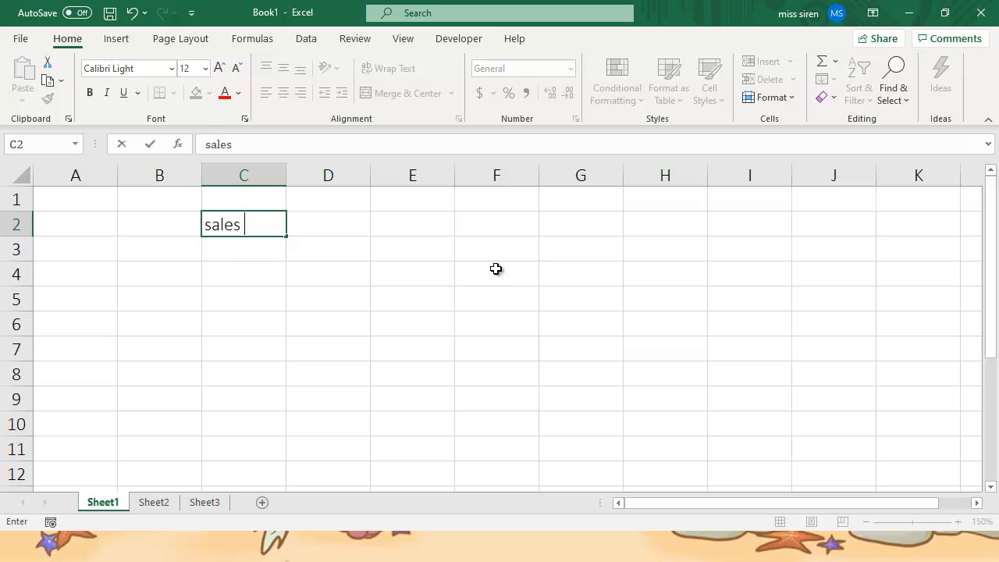
# - Complete the title "sales specification" in cell C2
pyautogui.write('cification')
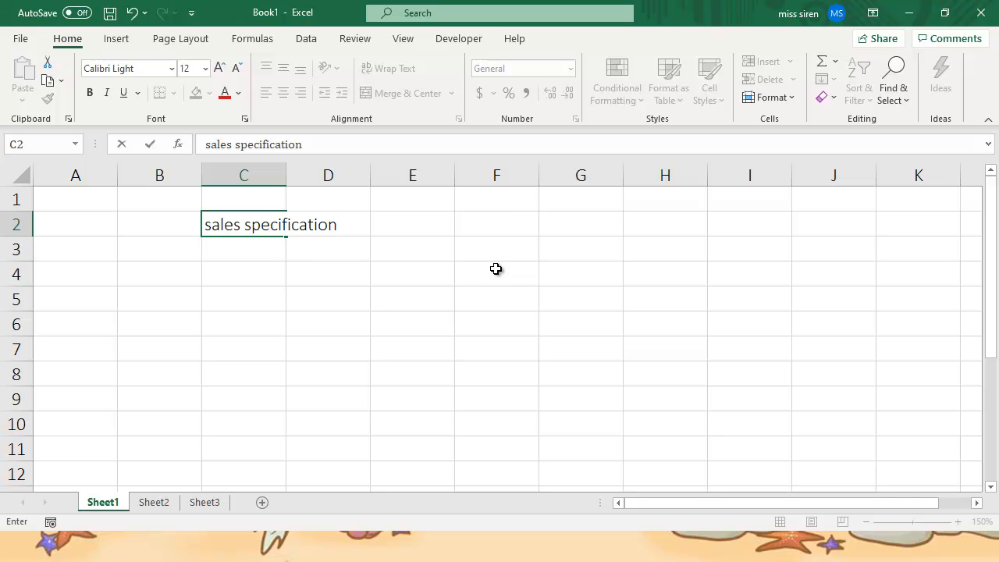
pyautogui.press('Return')
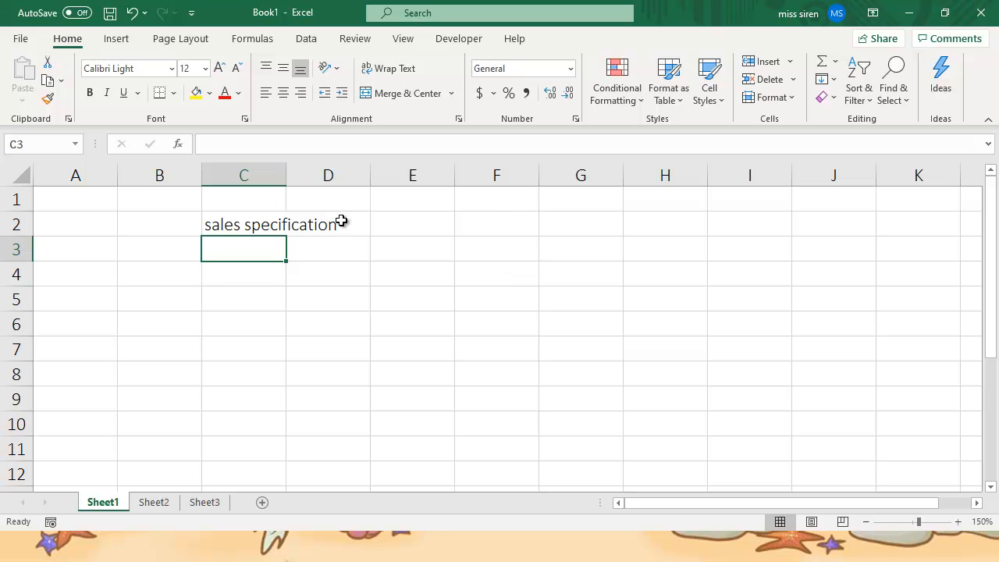
# - Enter the column headers date, product, QTY, unit price and total in cells B4 to F4
pyautogui.click(156, 280)
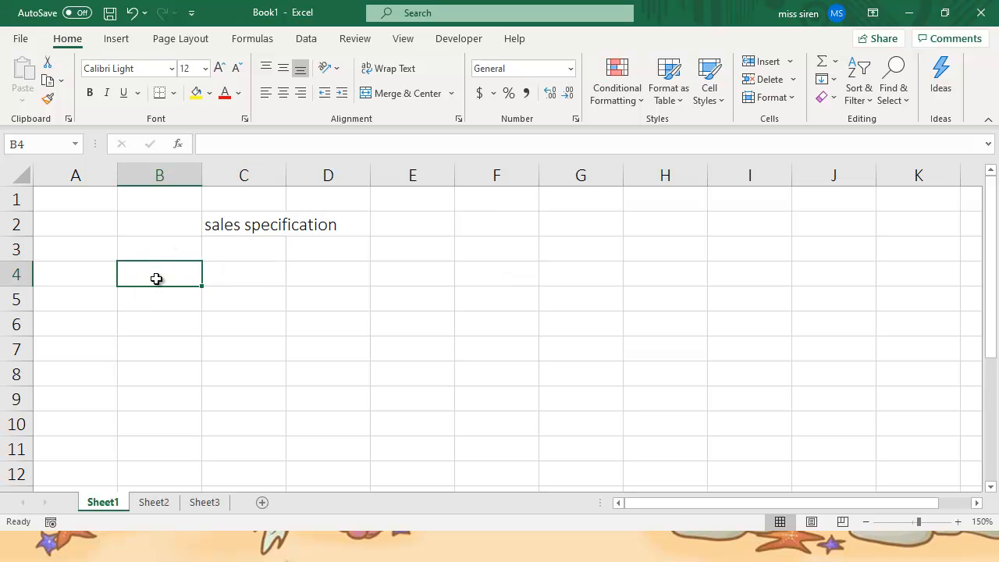
pyautogui.write('date')
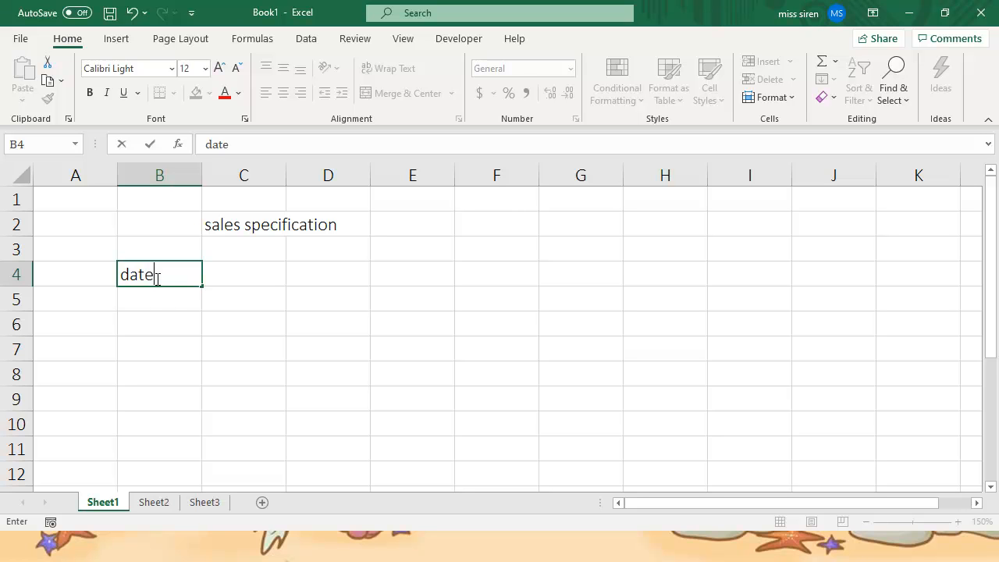
pyautogui.press('Tab')
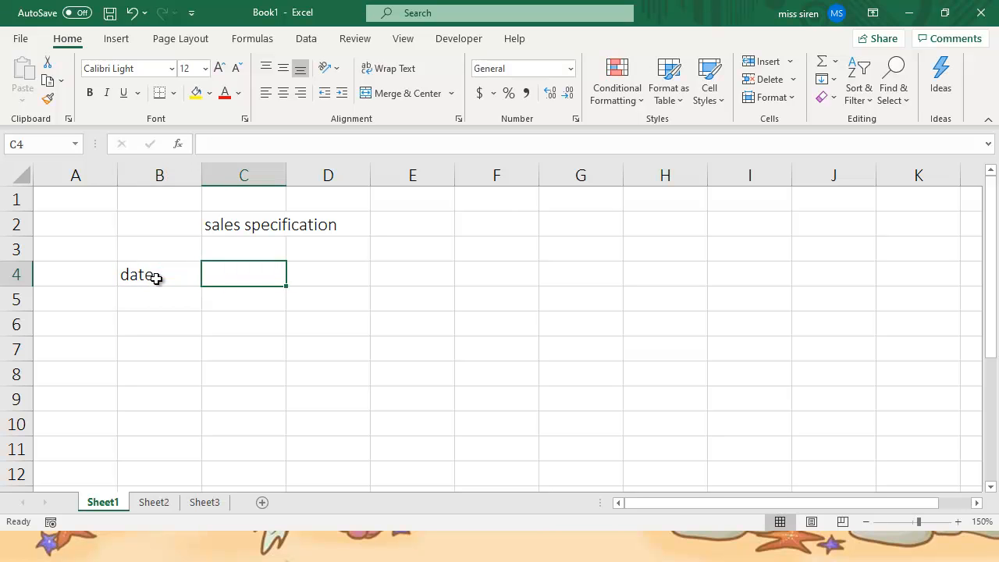
pyautogui.write('pro')
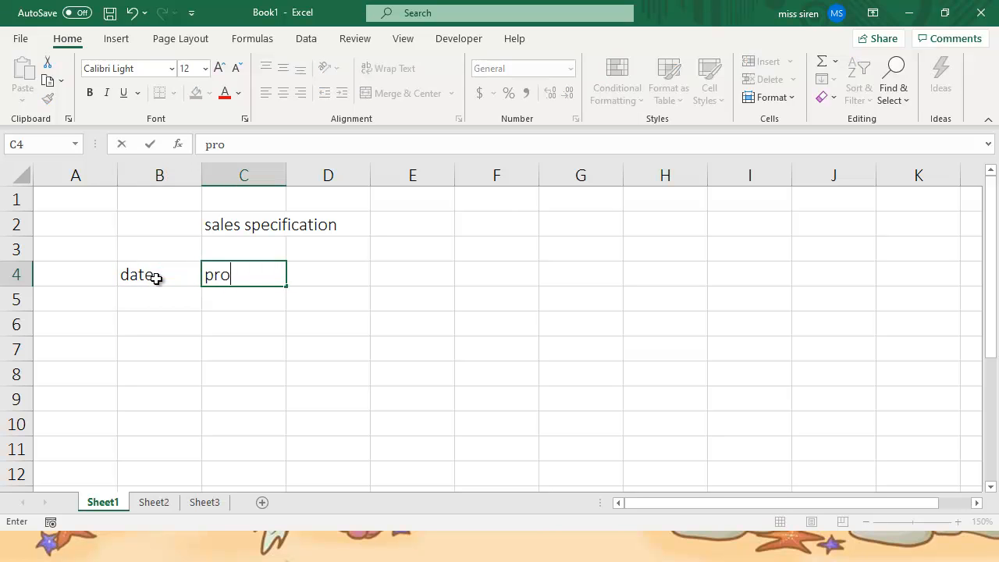
pyautogui.write('duct')
pyautogui.press('Tab')
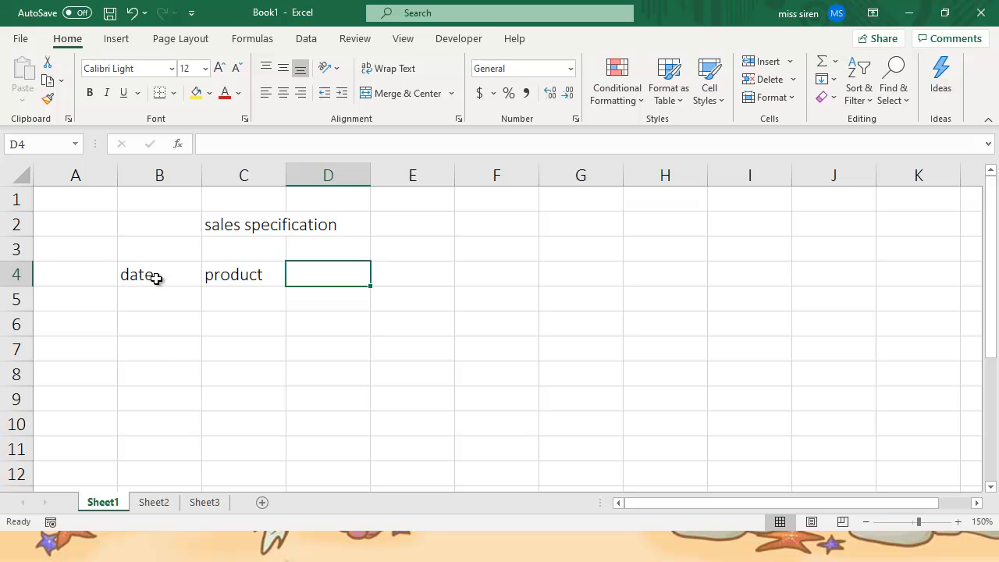
pyautogui.write('QTY')
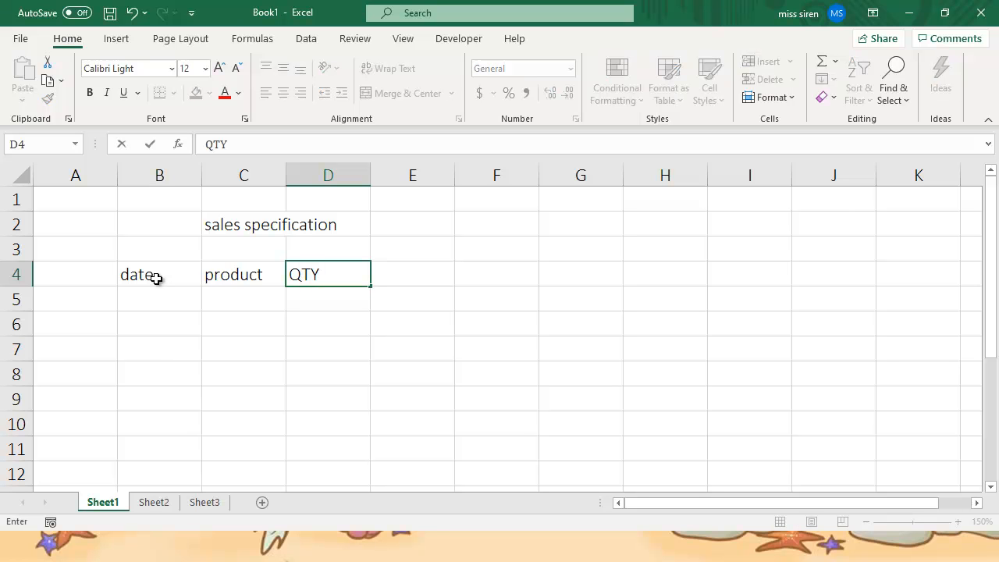
pyautogui.press('Tab')
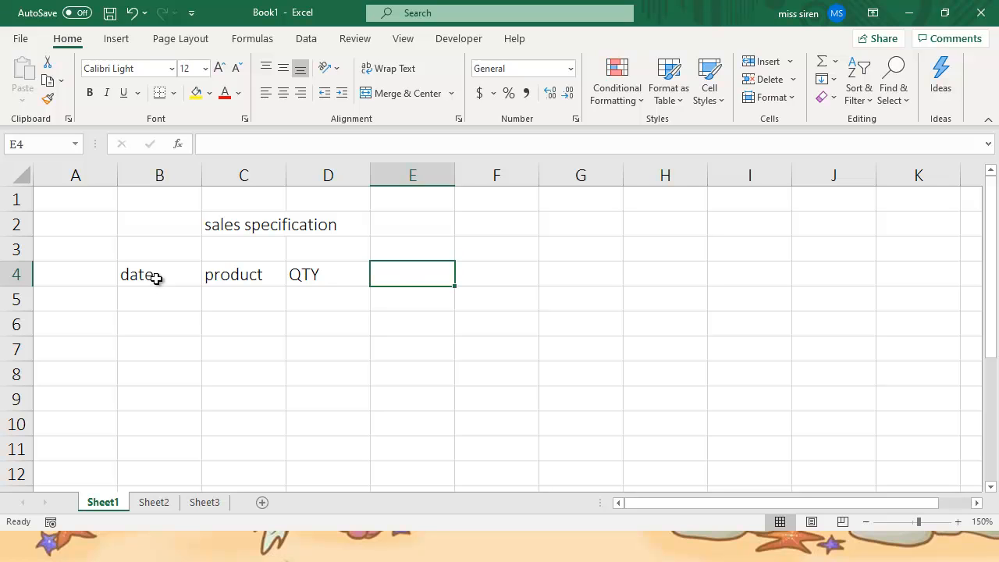
pyautogui.write('unit price')
pyautogui.press('Tab')
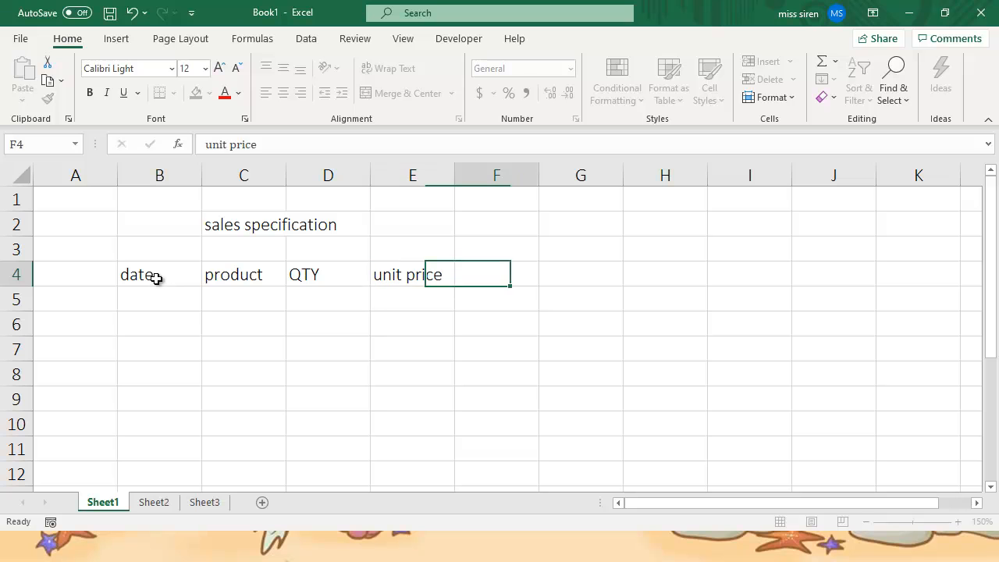
pyautogui.write('total')
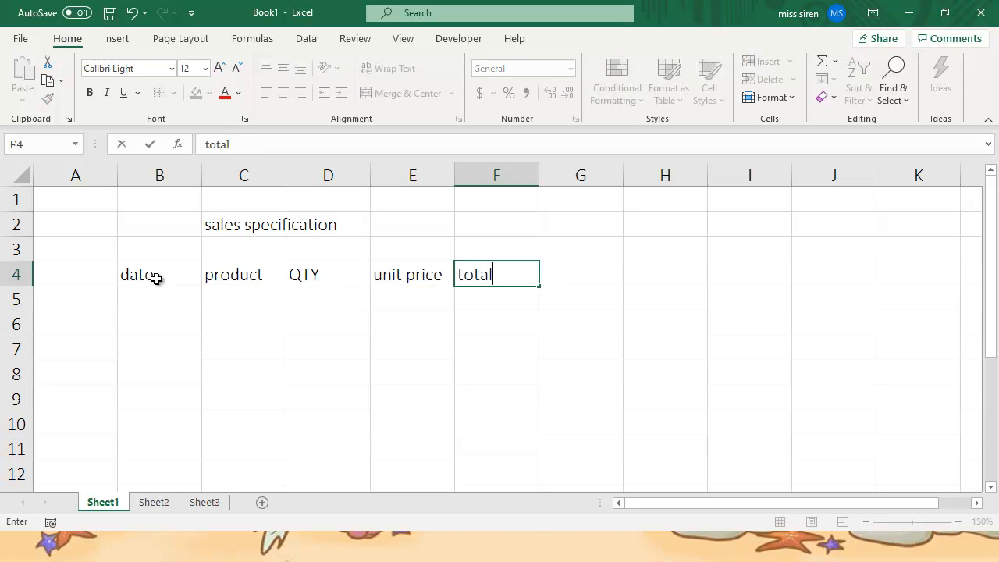
pyautogui.press('Return')
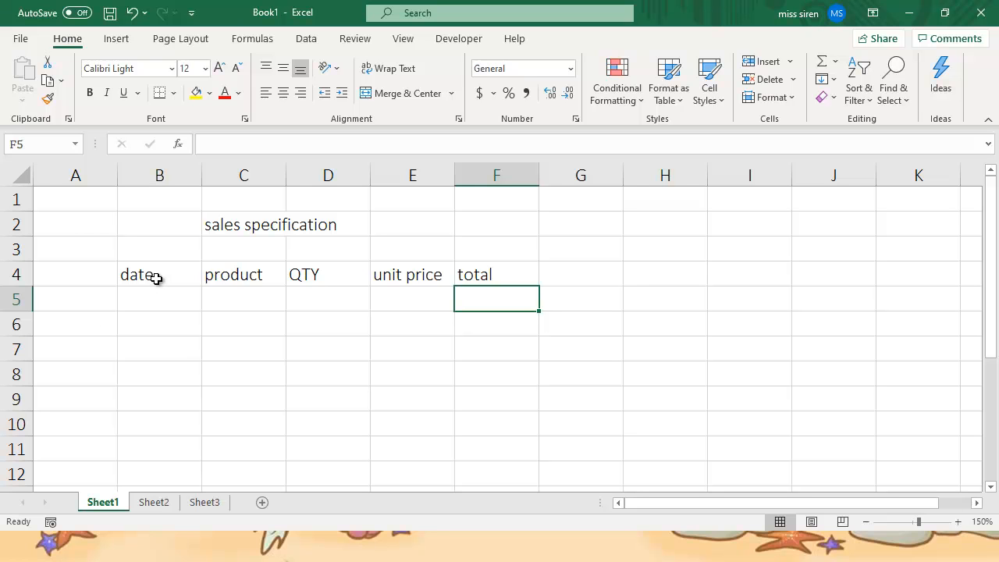
pyautogui.click(131, 277)
pyautogui.click(250, 276)
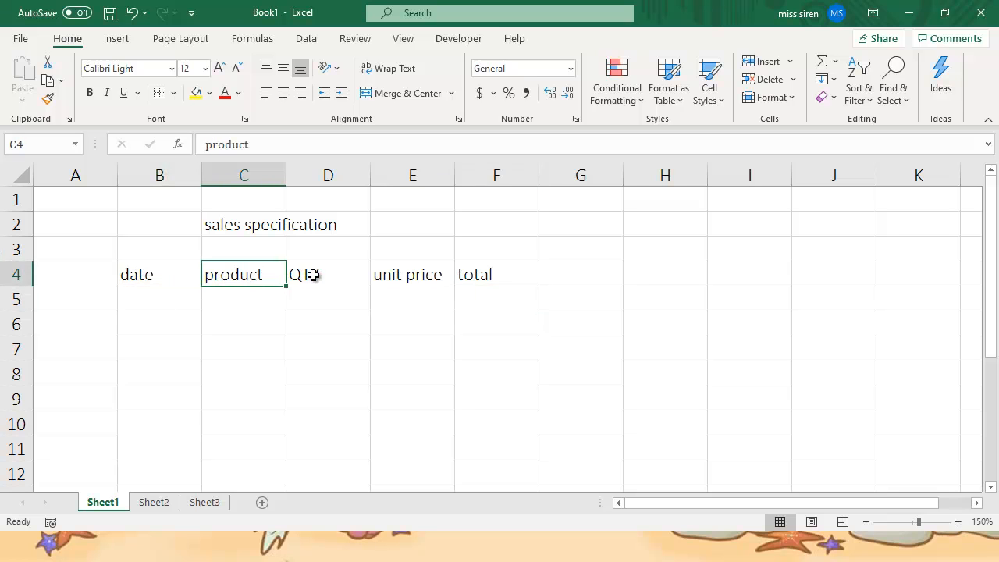
pyautogui.click(312, 275)
pyautogui.click(385, 270)
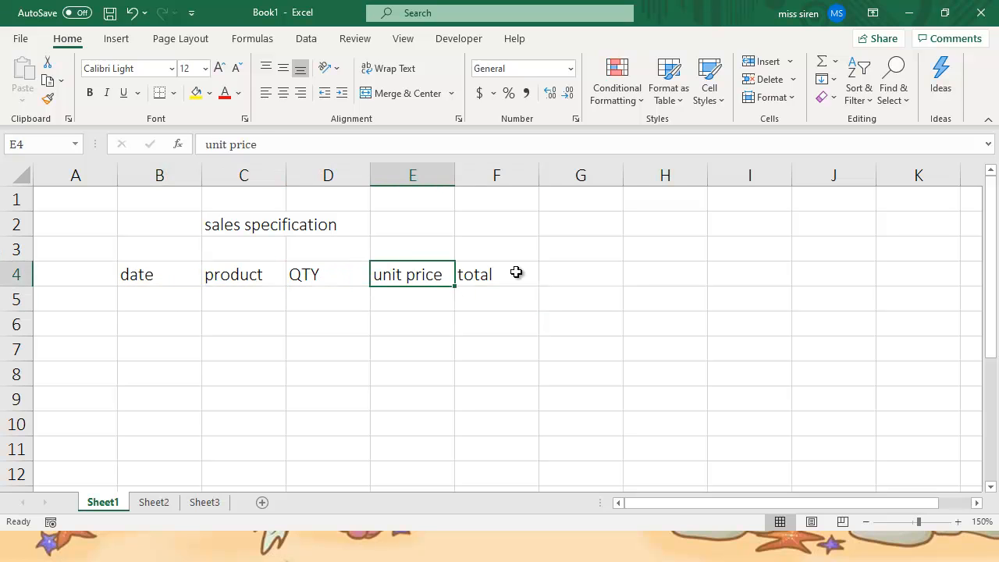
pyautogui.click(516, 273)
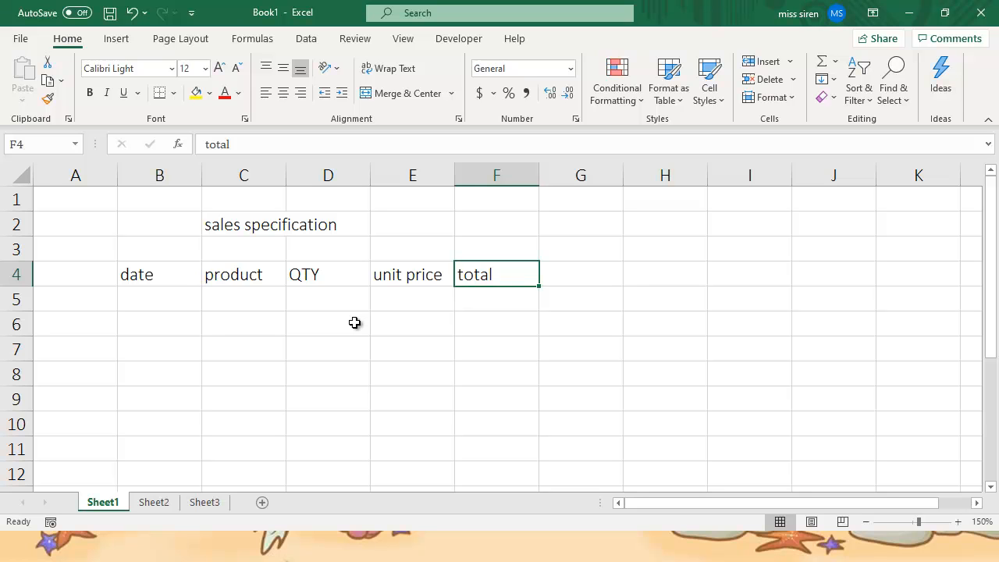
# - List the products post-it, mouse pad, keyboard pad and A4 copy paper in cells C5 to C8 below the product header
pyautogui.click(233, 298)
pyautogui.write('post-')
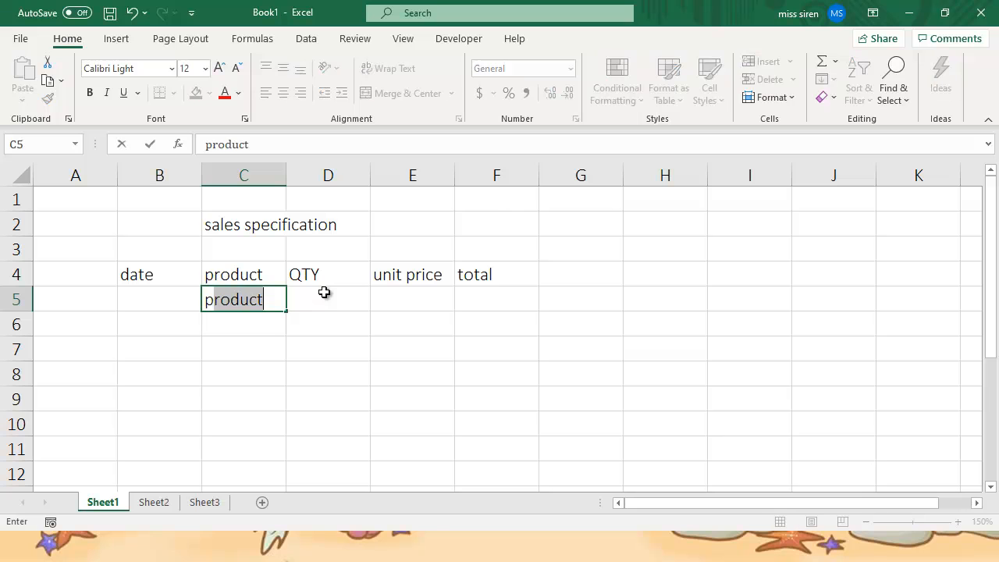
pyautogui.write('it')
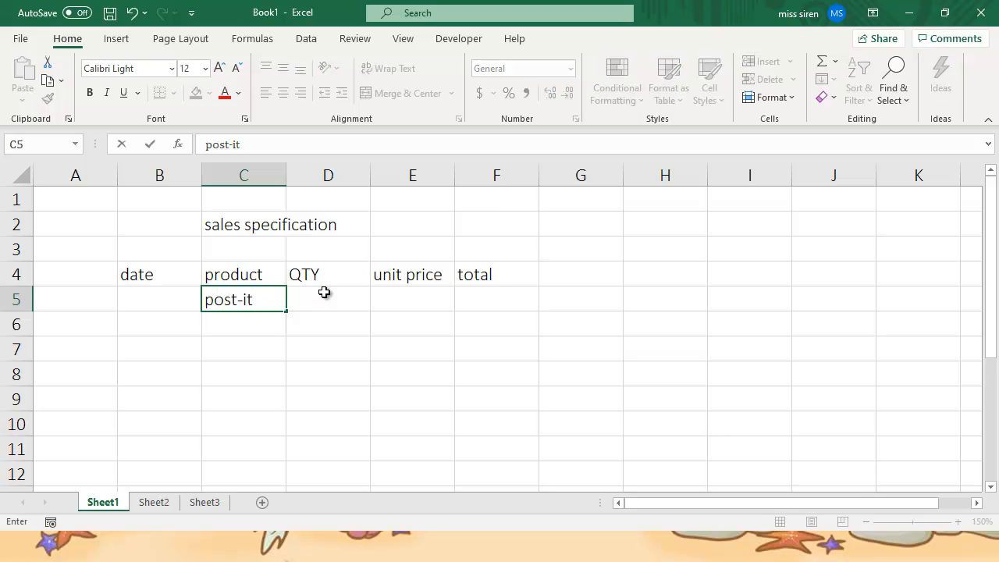
pyautogui.press('Return')
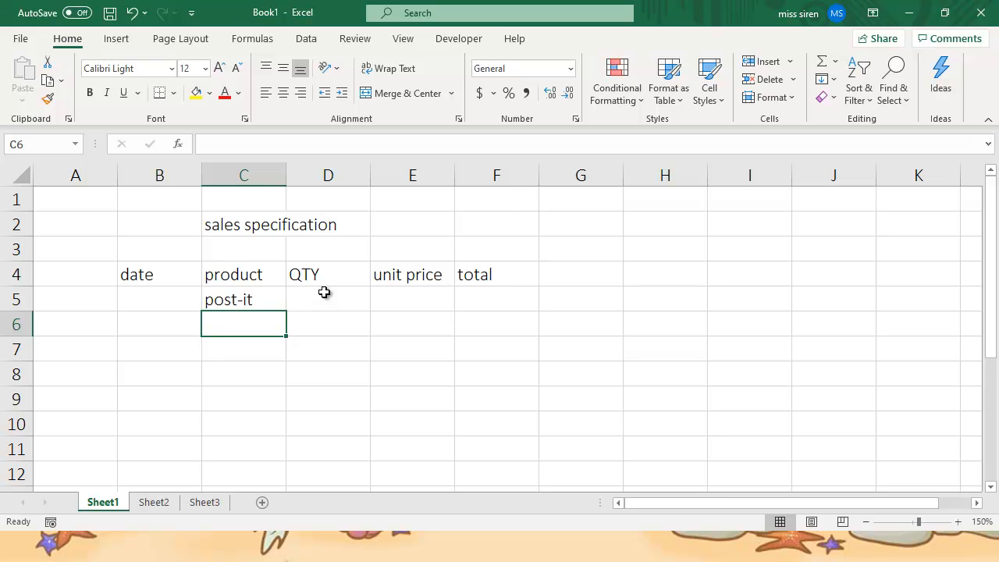
pyautogui.write('mou')
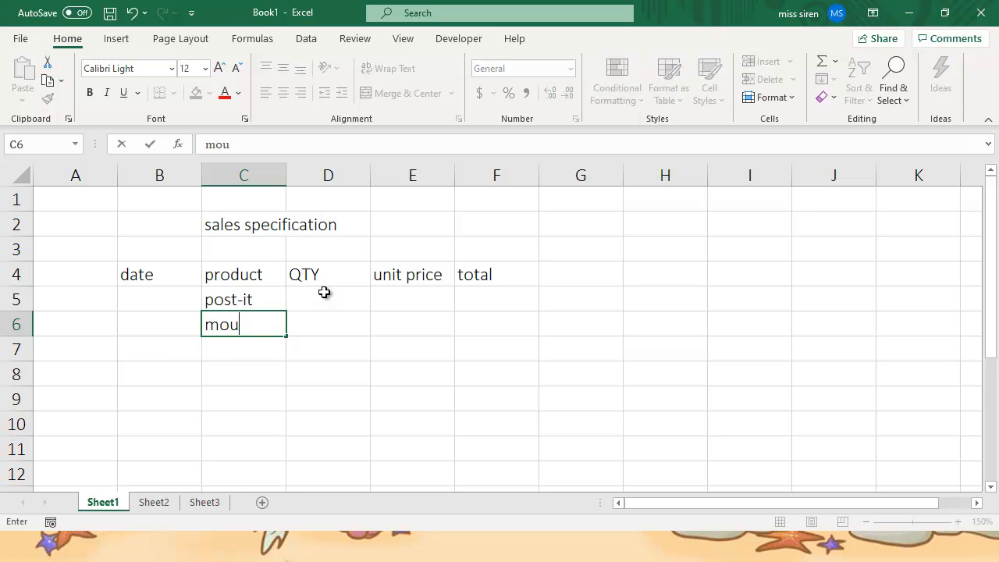
pyautogui.write('se pad')
pyautogui.press('Return')
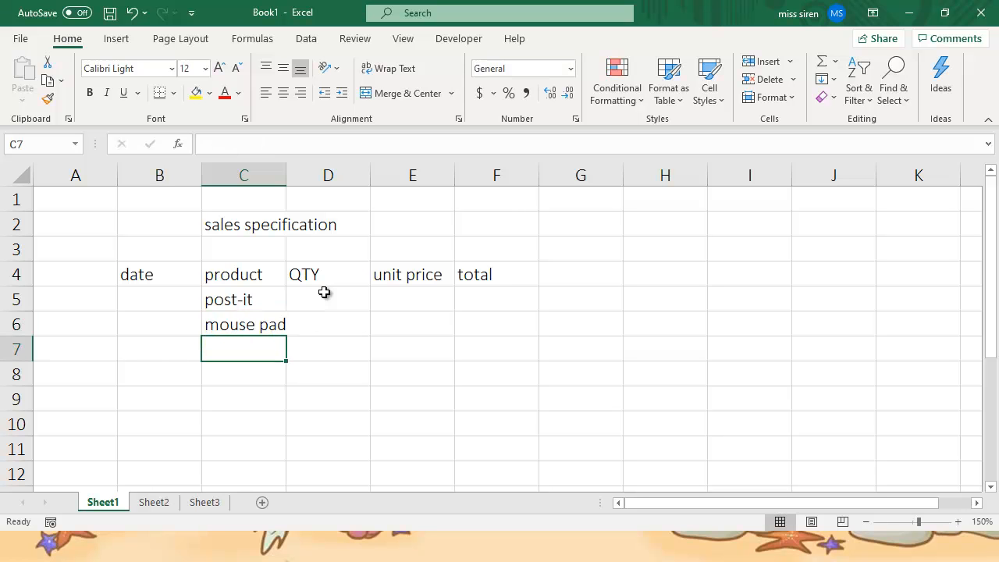
pyautogui.write('key')
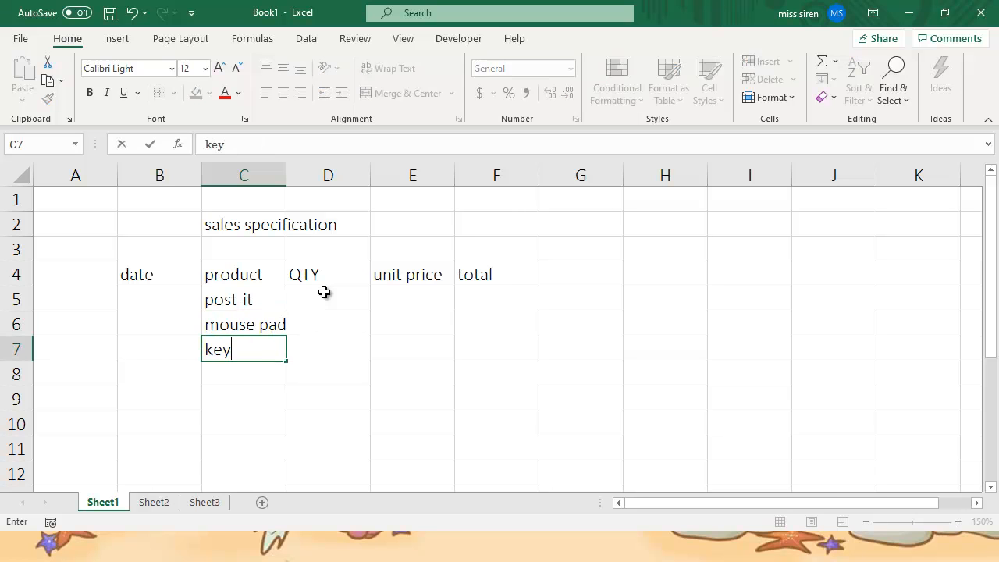
pyautogui.write('board pad')
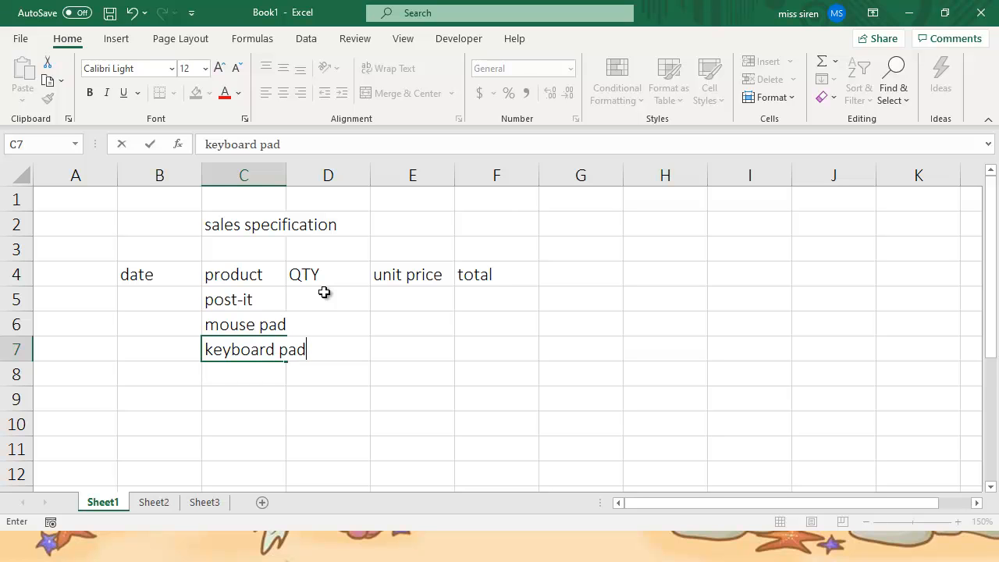
pyautogui.press('Return')
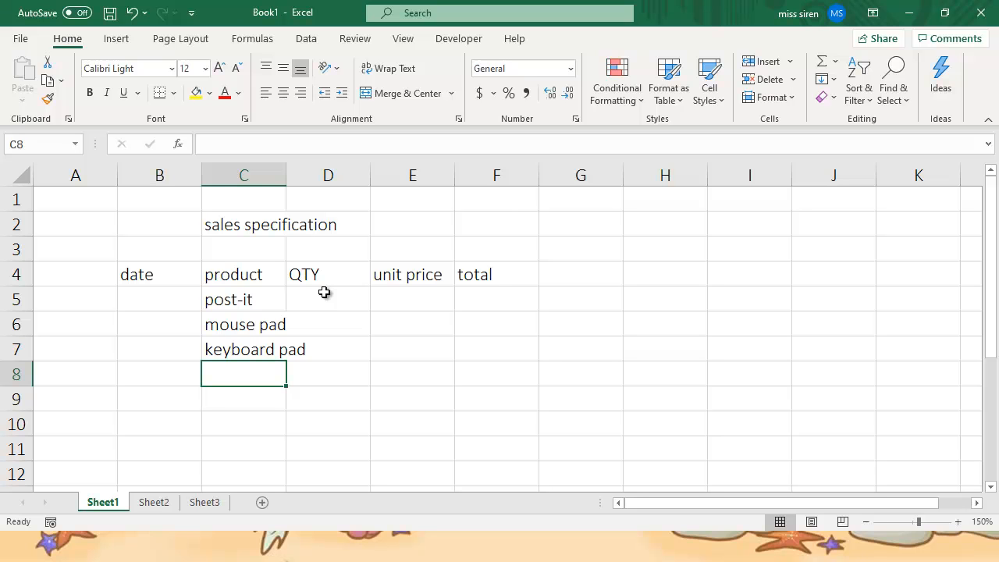
pyautogui.write('A4')
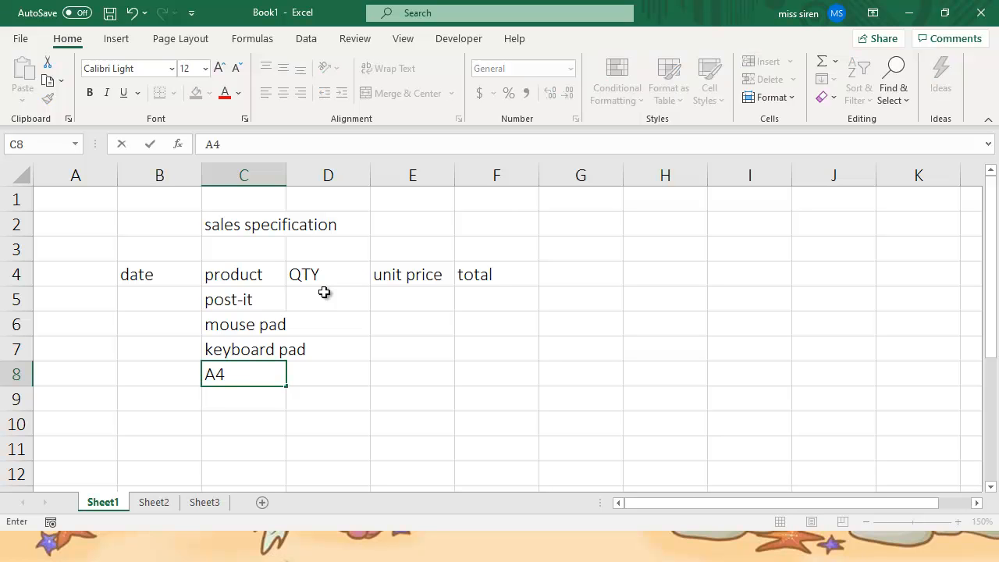
pyautogui.write(' copy paper')
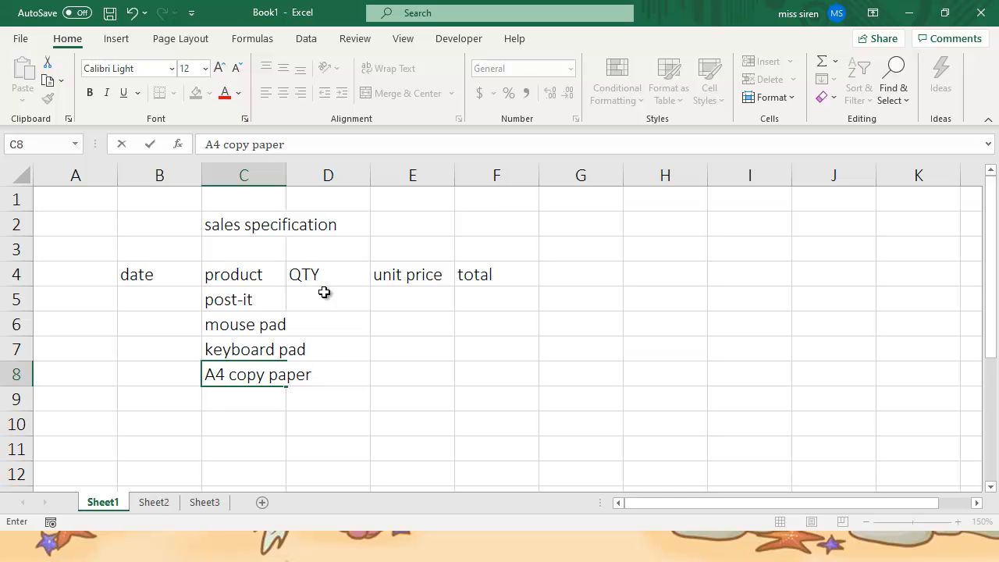
pyautogui.press('Return')
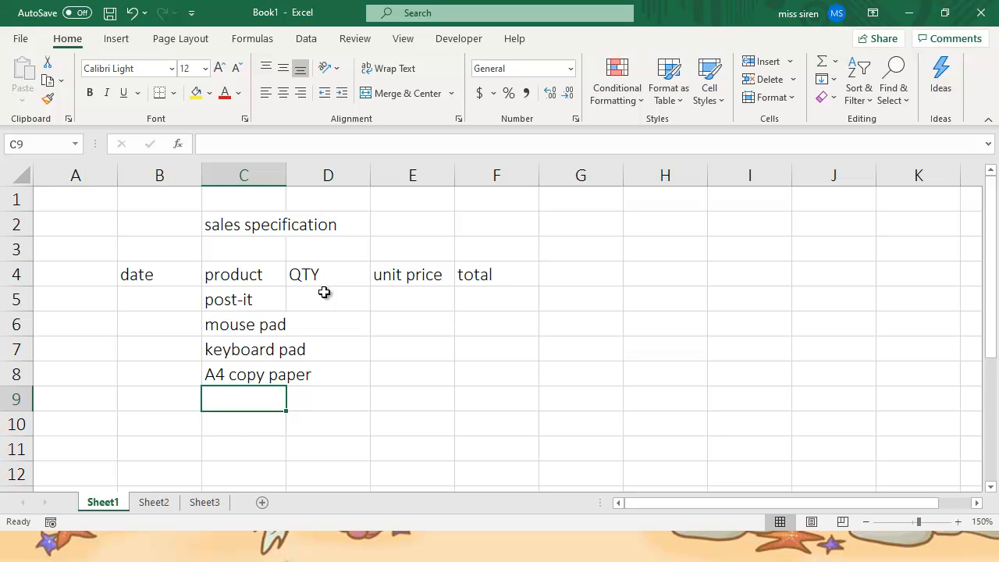
# - Add a line break after "A4 copy paper" in cell C8 and enter "(4000 sheets)" on the second line
pyautogui.click(250, 373)
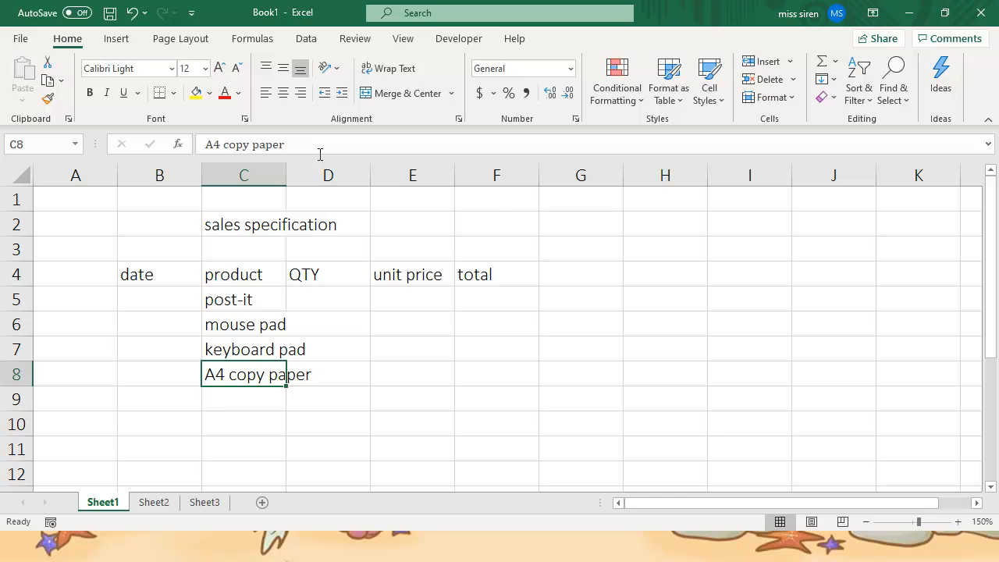
pyautogui.click(307, 146)
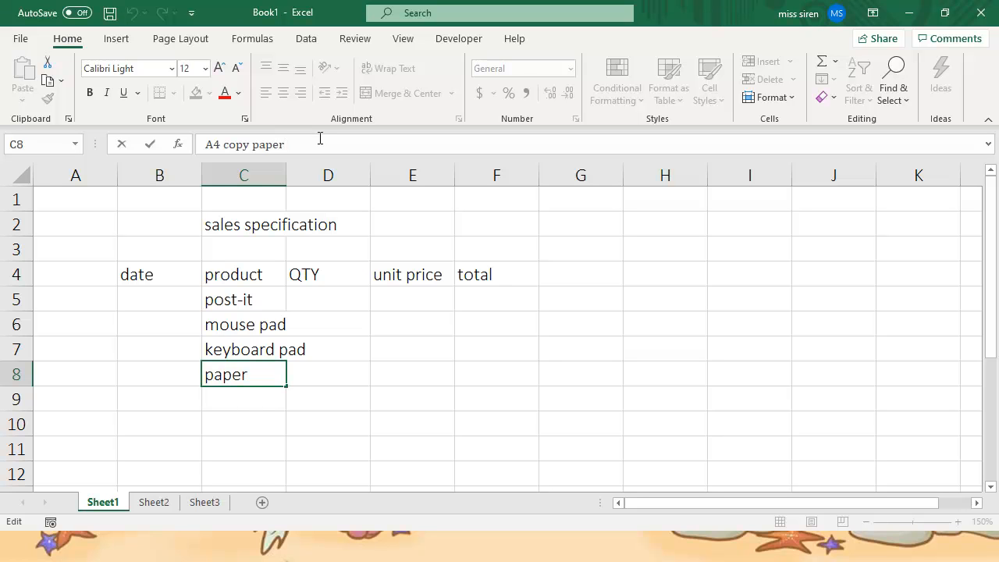
pyautogui.press('BackSpace')
pyautogui.press('BackSpace')
pyautogui.press('BackSpace')
pyautogui.press('BackSpace')
pyautogui.press('BackSpace')
pyautogui.press('BackSpace')
pyautogui.press('BackSpace')
pyautogui.press('BackSpace')
pyautogui.press('BackSpace')
pyautogui.press('BackSpace')
pyautogui.press('BackSpace')
pyautogui.press('BackSpace')
pyautogui.press('BackSpace')
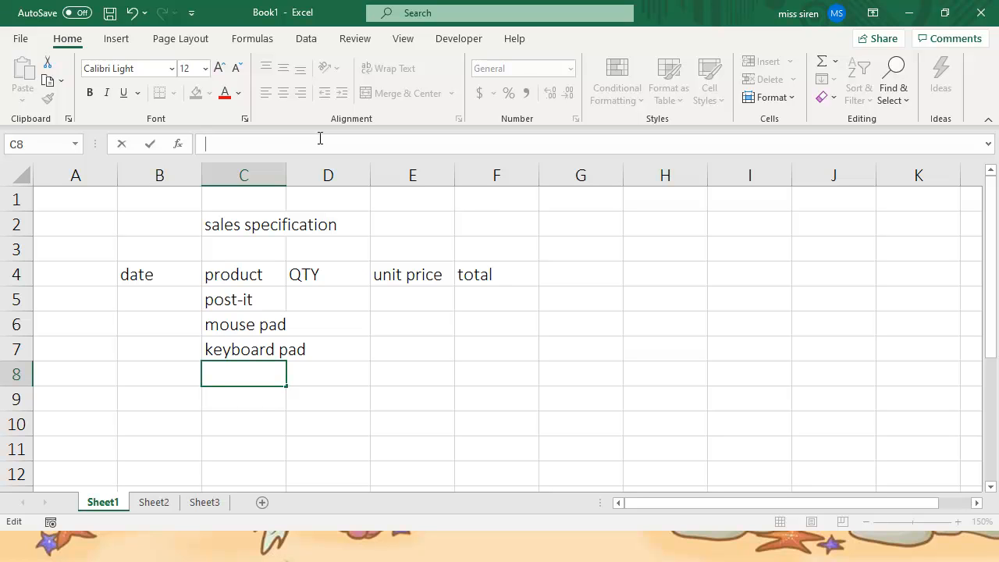
pyautogui.write('(4000 she')
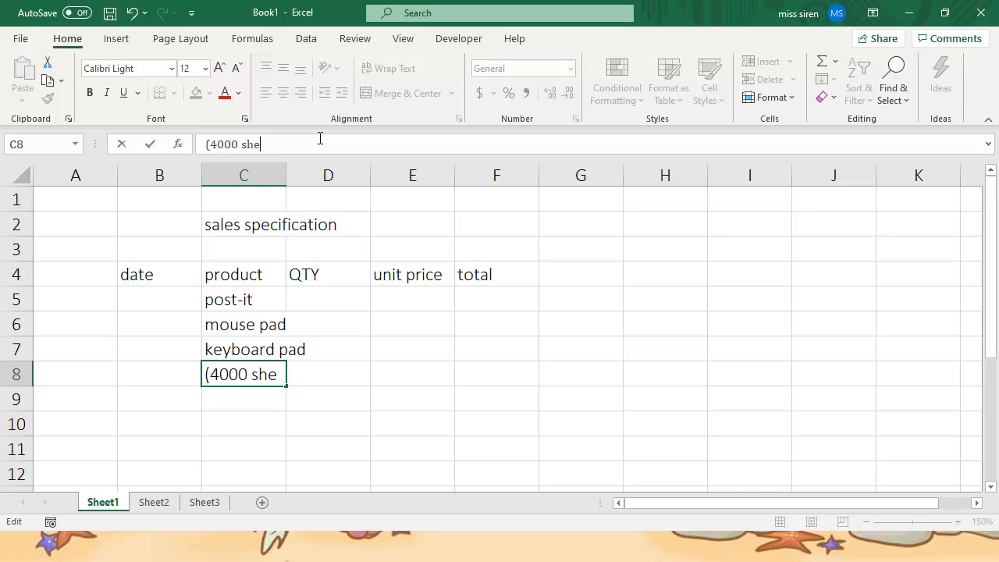
pyautogui.write('ets)')
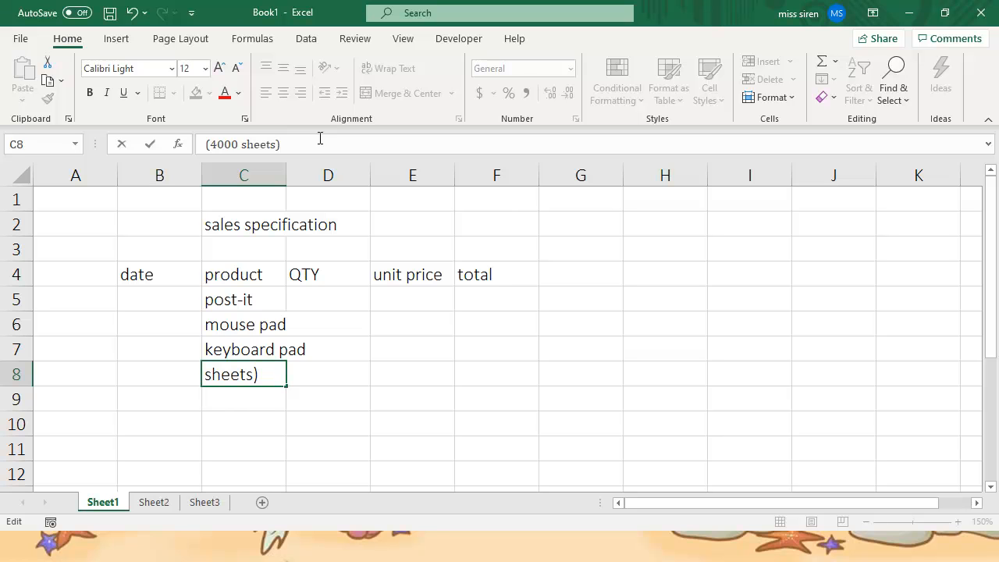
pyautogui.press('Return')
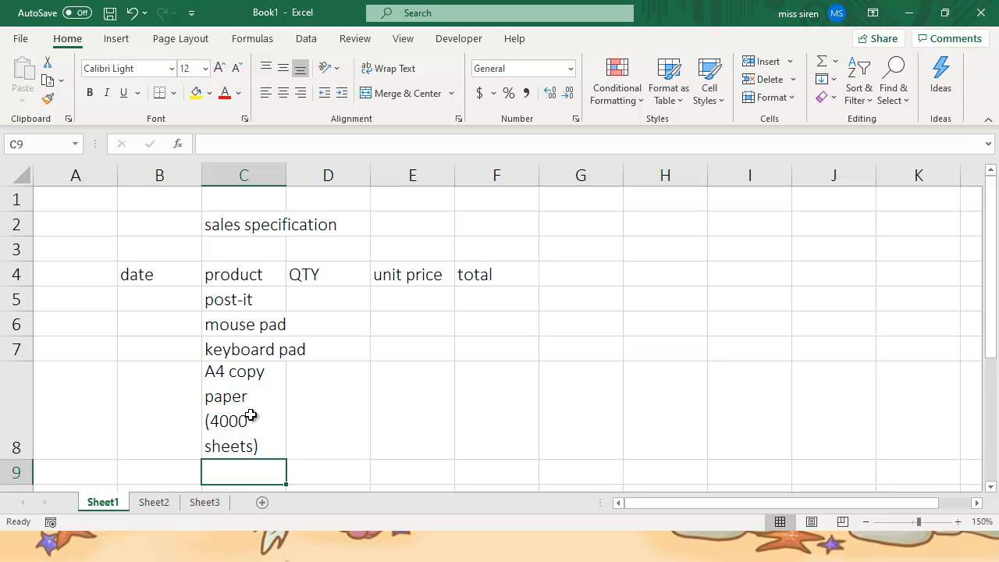
# - Auto-fit the width of column C to its contents
pyautogui.doubleClick(288, 168)
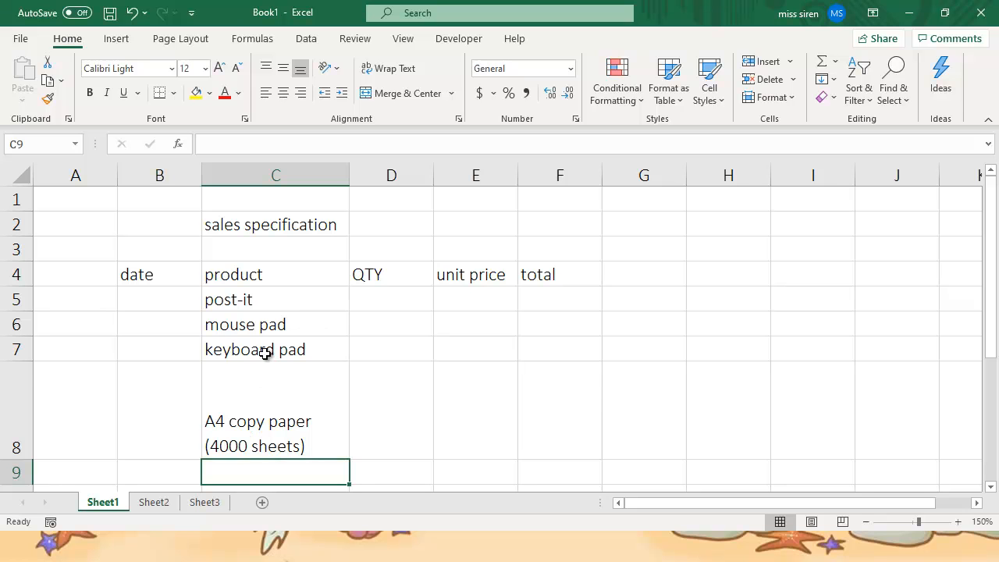
pyautogui.click(258, 278)
pyautogui.click(262, 302)
pyautogui.click(270, 324)
pyautogui.click(275, 349)
pyautogui.click(268, 389)
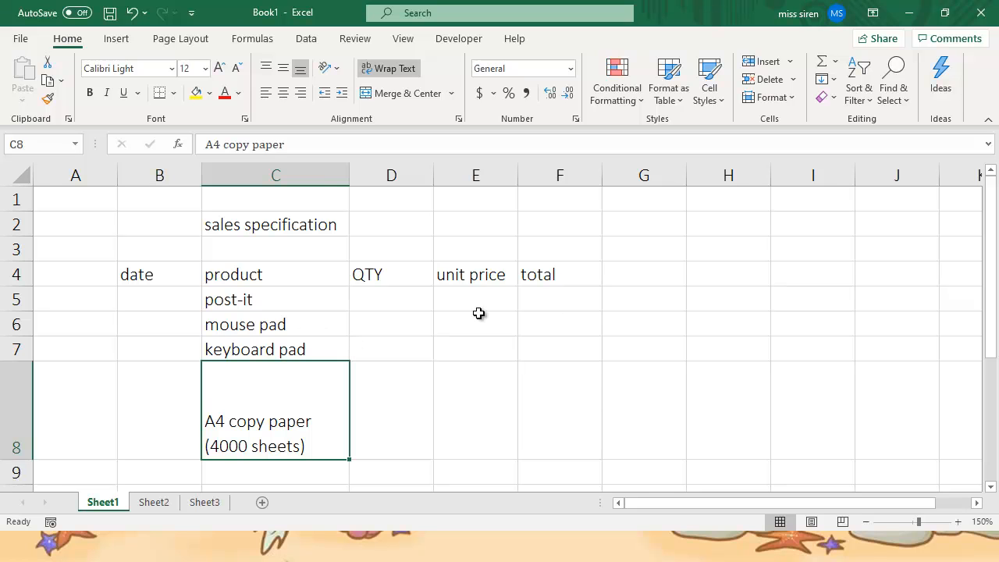
# - Enter the quantities 200, 150, 120 and 300 in cells D5 to D8 of the QTY column
pyautogui.click(394, 301)
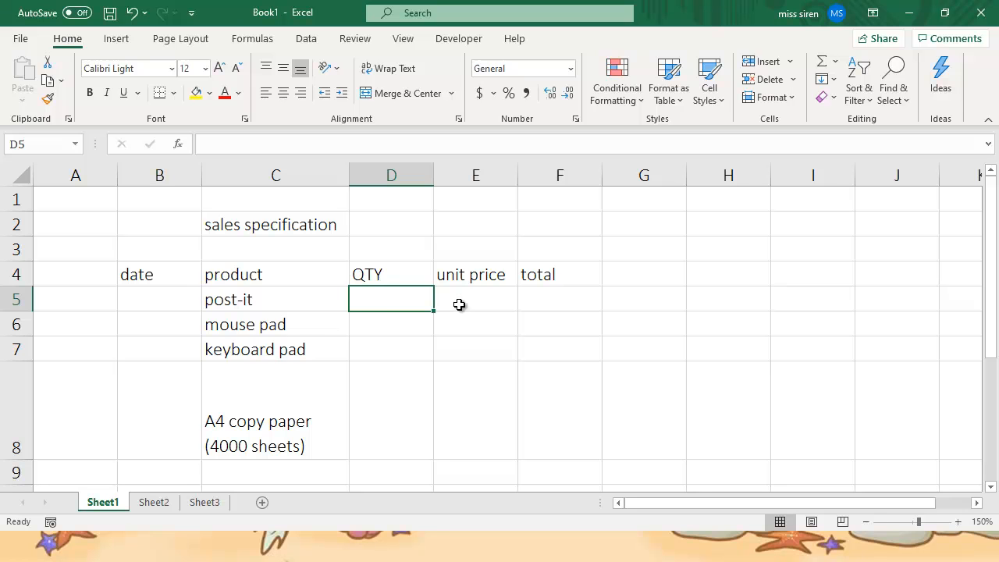
pyautogui.write('200')
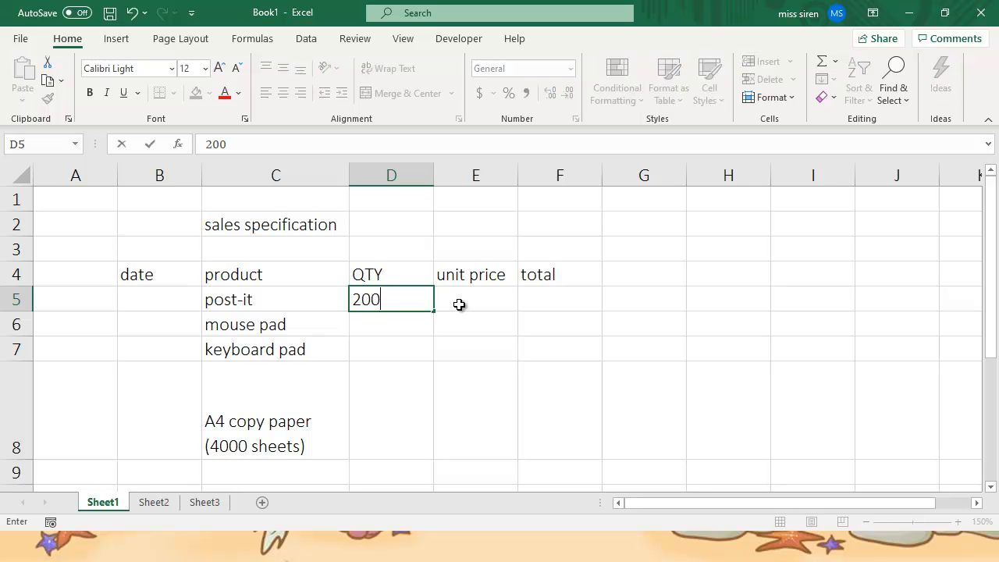
pyautogui.press('Return')
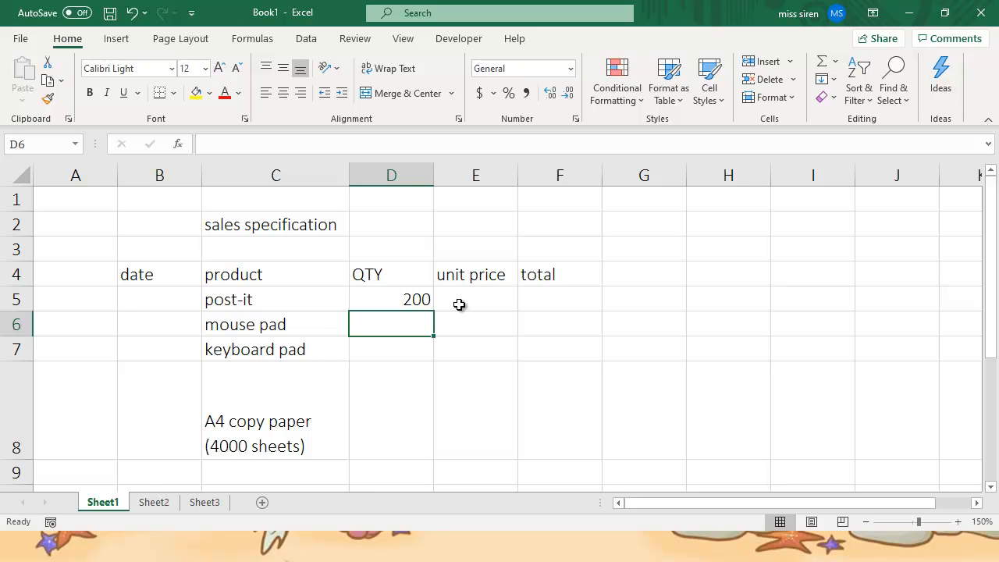
pyautogui.write('150')
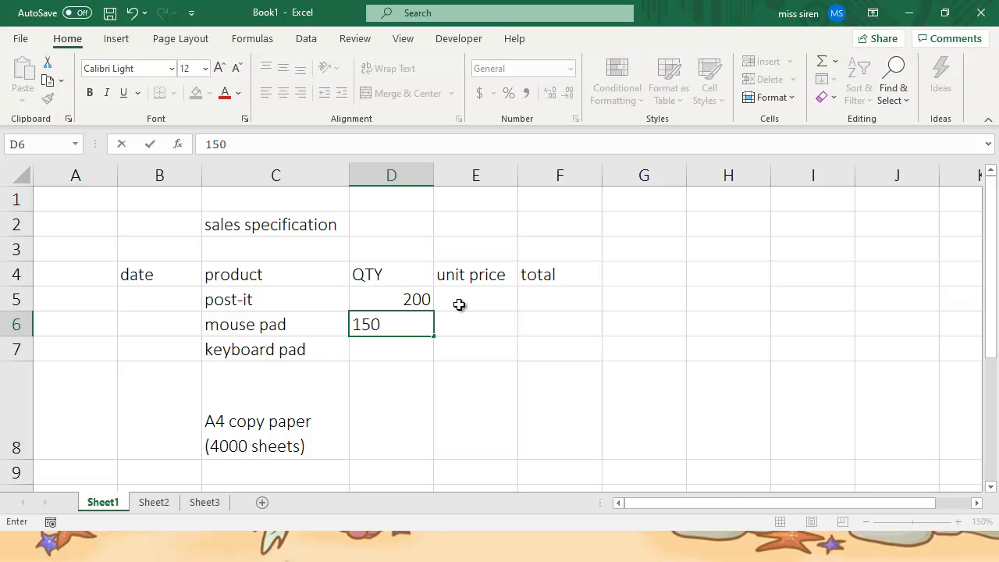
pyautogui.press('Return')
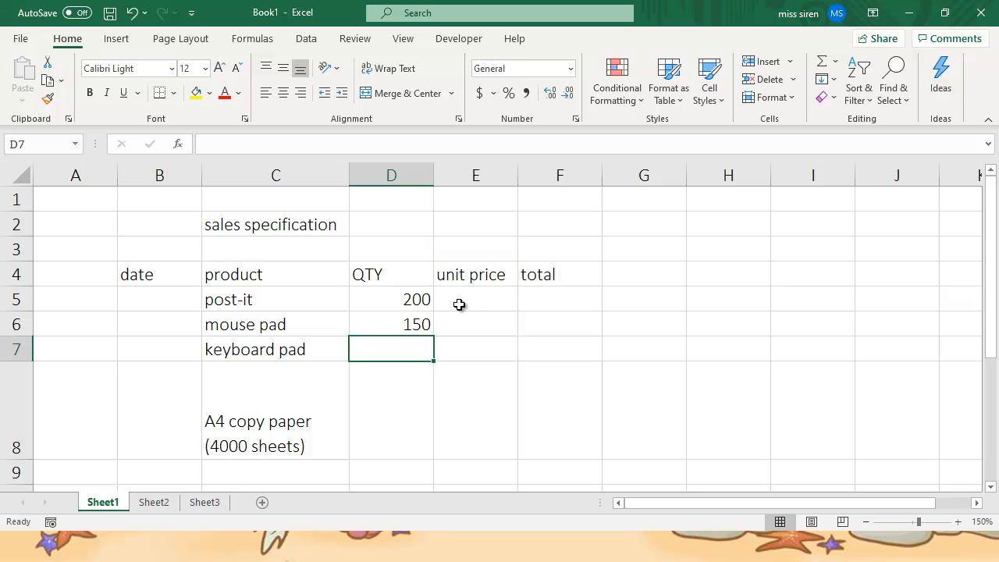
pyautogui.write('120')
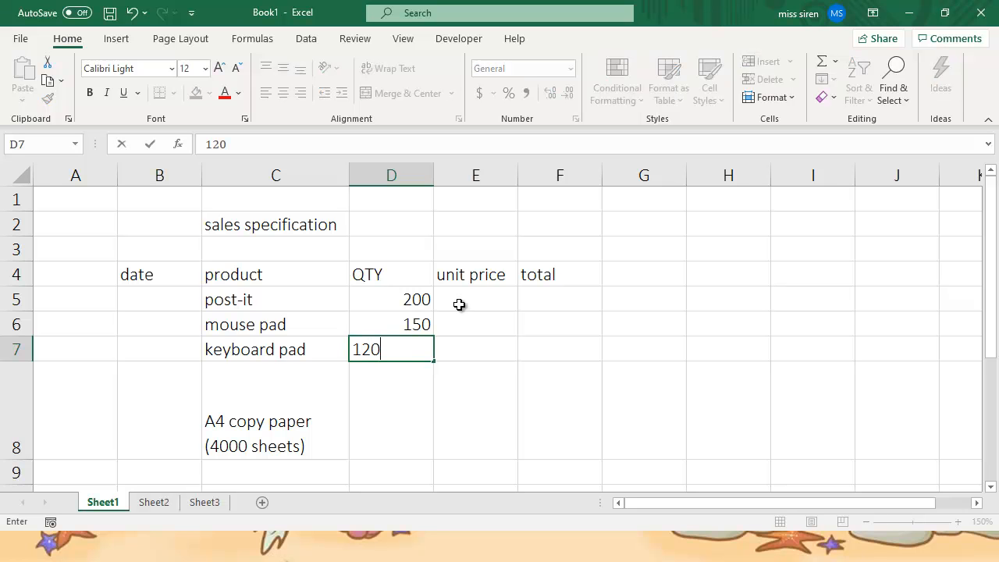
pyautogui.press('Return')
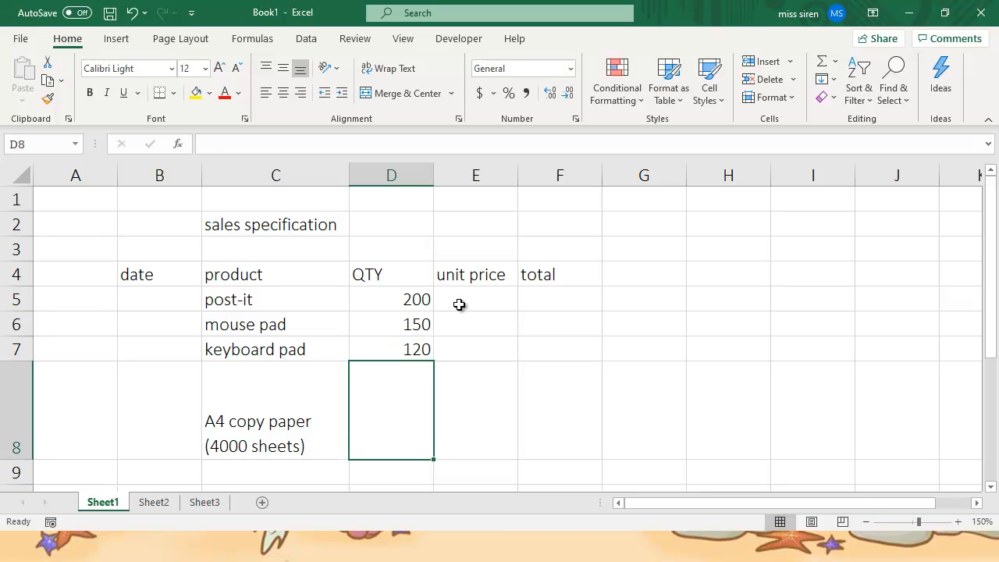
pyautogui.write('300')
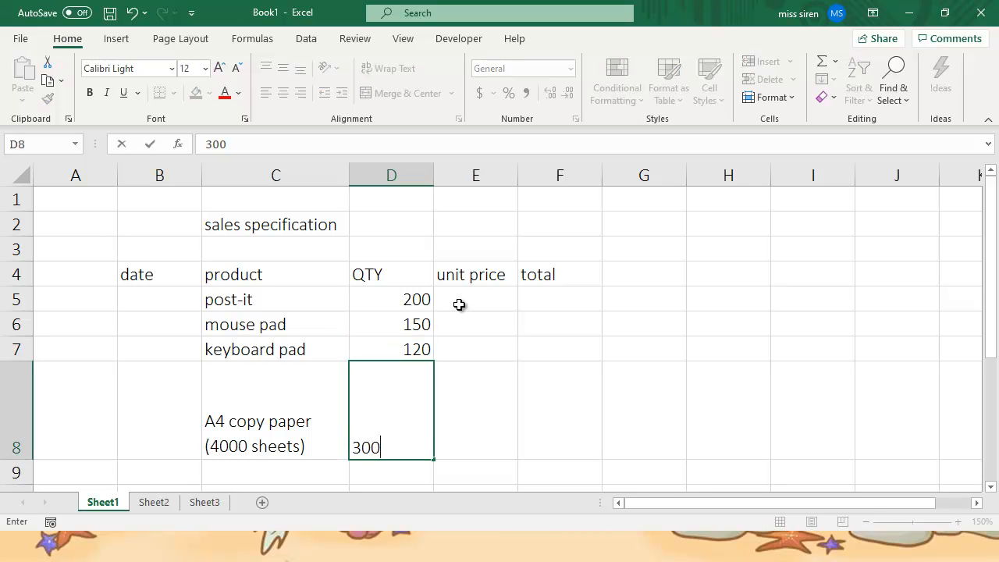
pyautogui.press('Return')
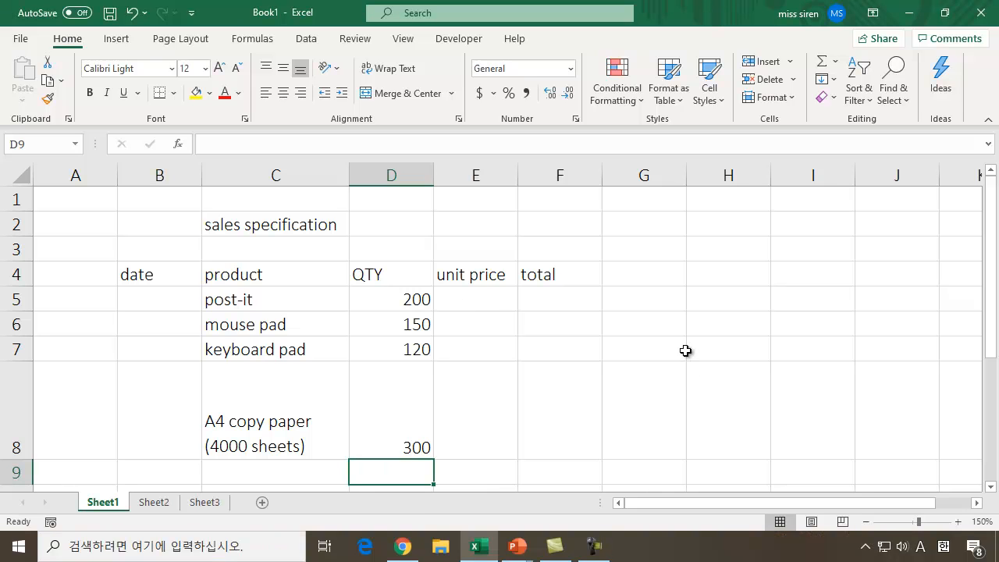
# - Enter the unit prices 2, 10, 12 and 35 in cells E5 to E8
pyautogui.click(484, 302)
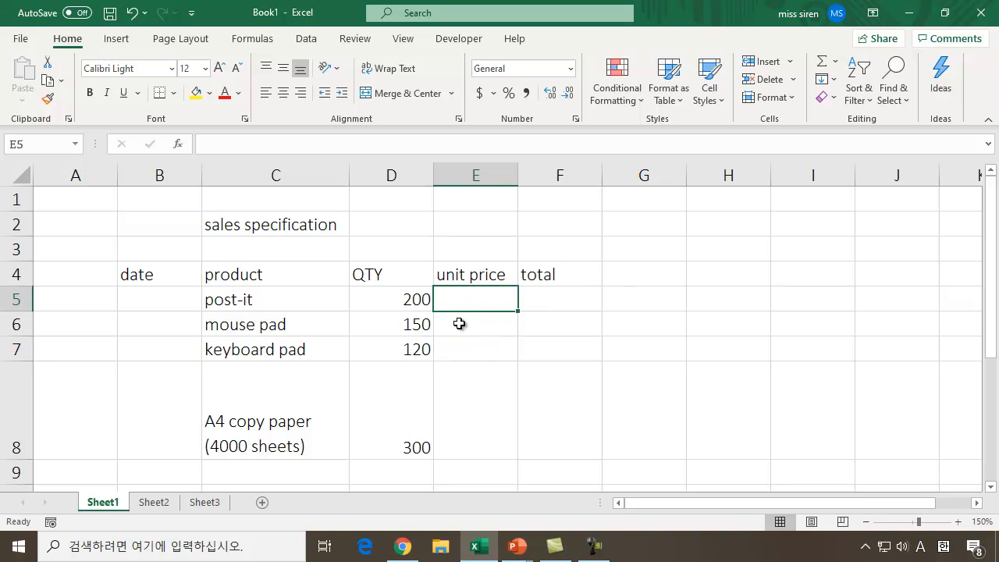
pyautogui.write('2')
pyautogui.press('Return')
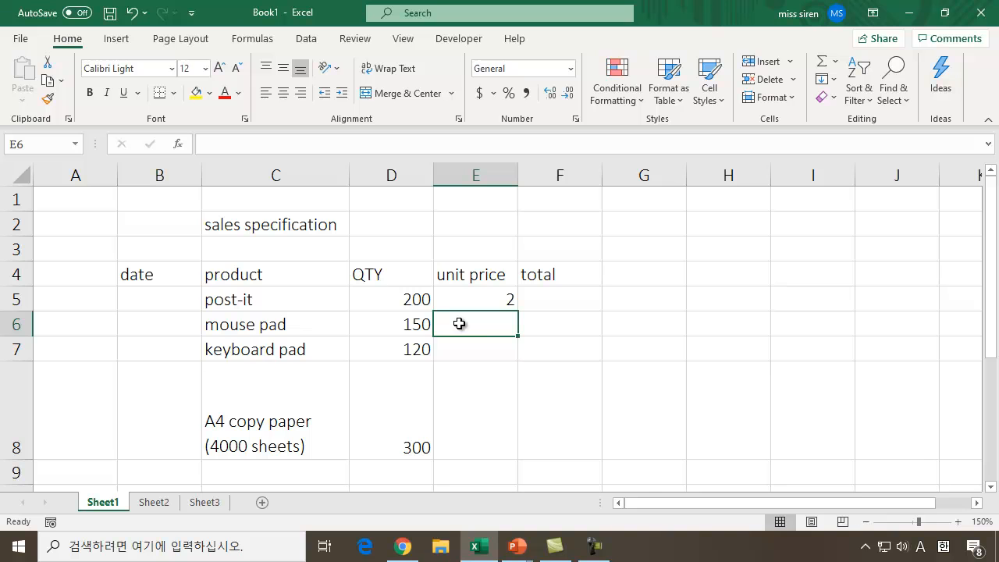
pyautogui.write('10')
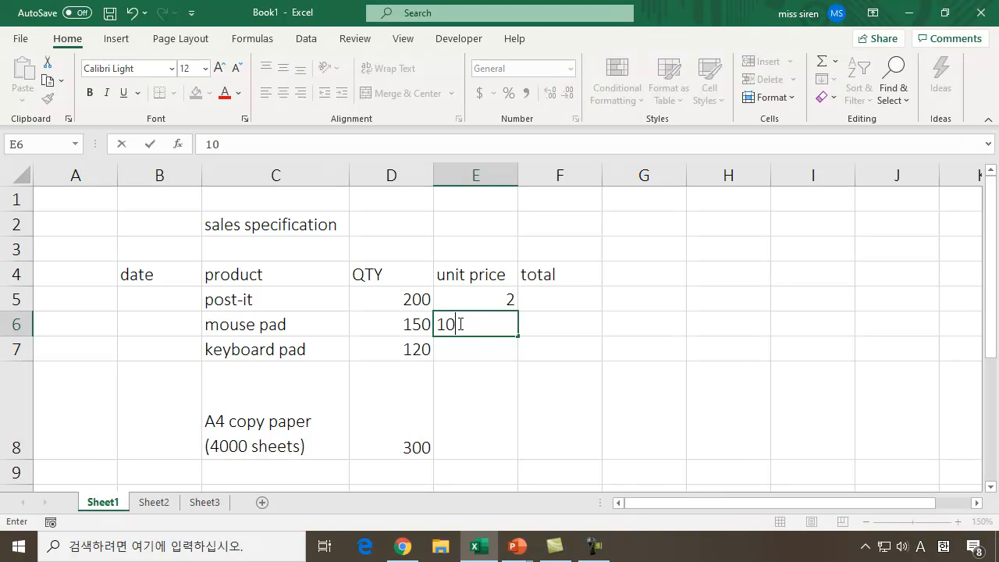
pyautogui.press('Return')
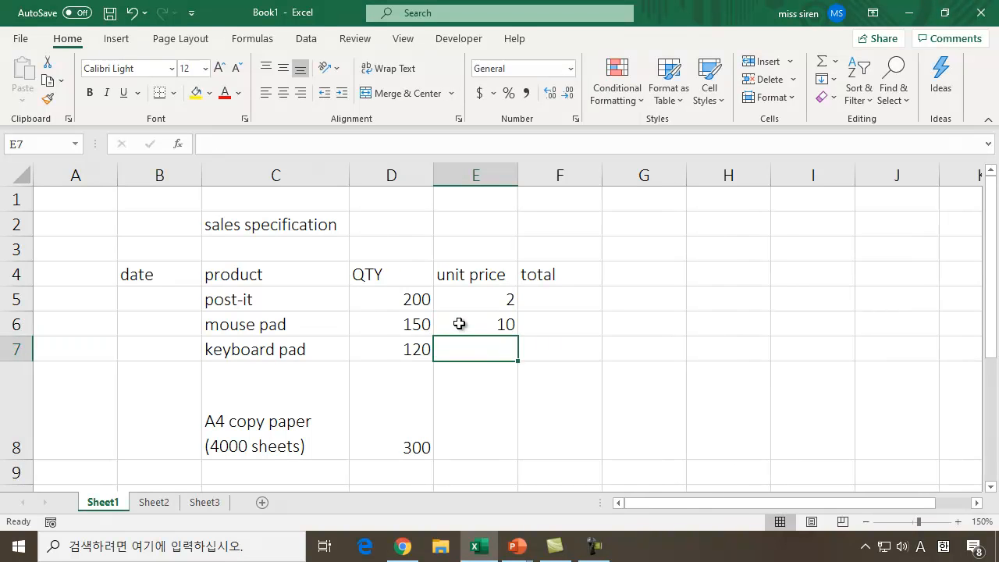
pyautogui.write('12')
pyautogui.press('Return')
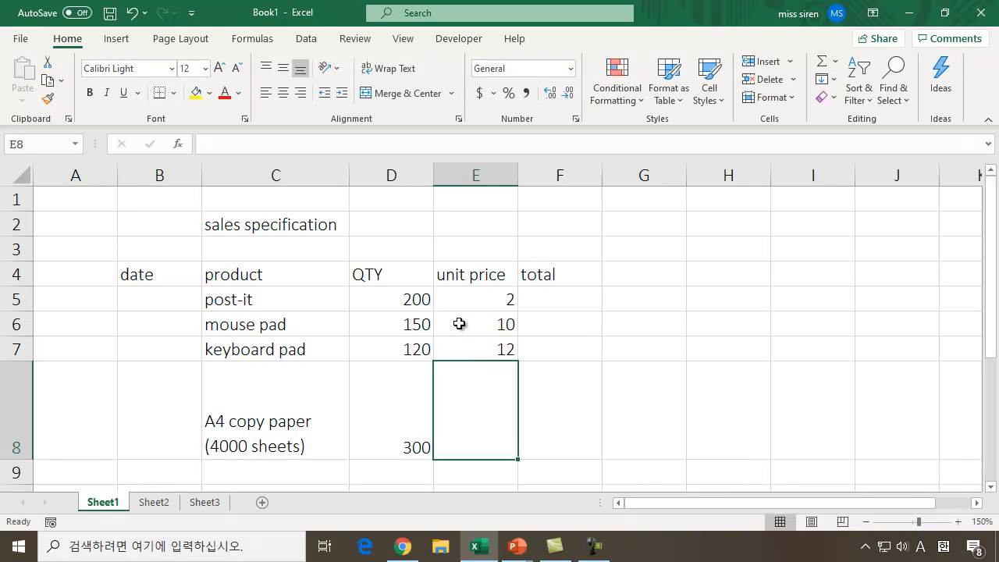
pyautogui.write('35')
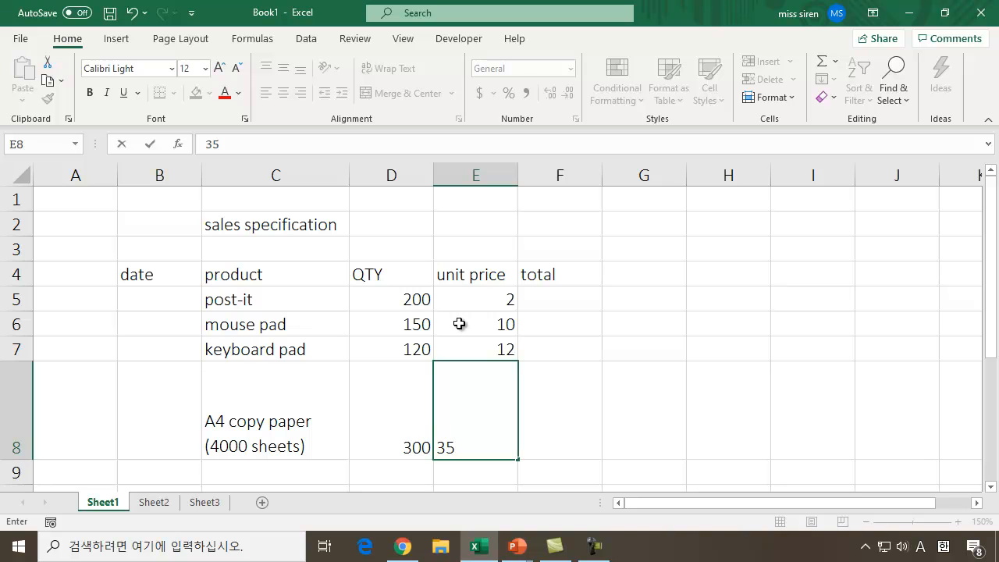
pyautogui.press('Return')
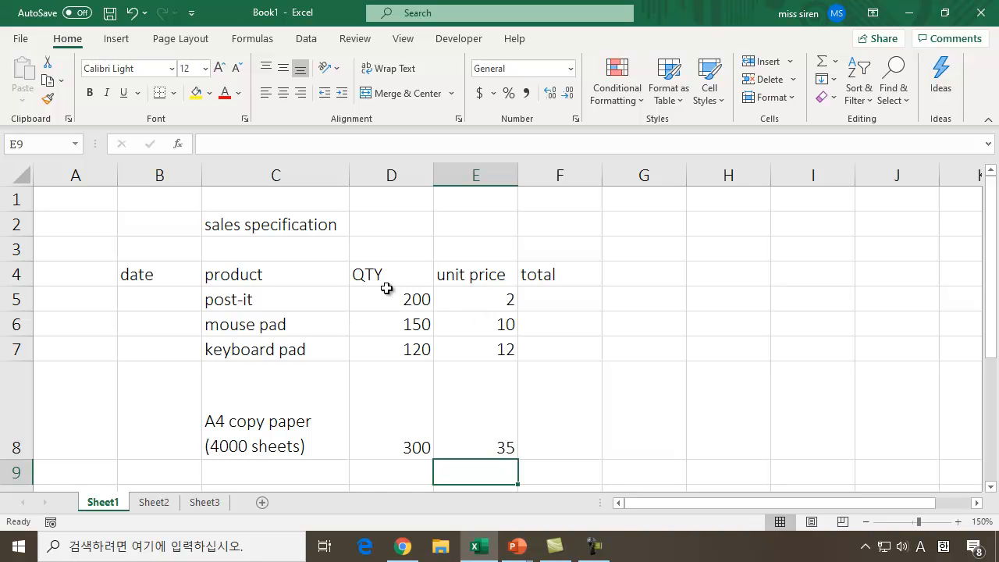
pyautogui.moveTo(386, 289); pyautogui.dragTo(475, 415)
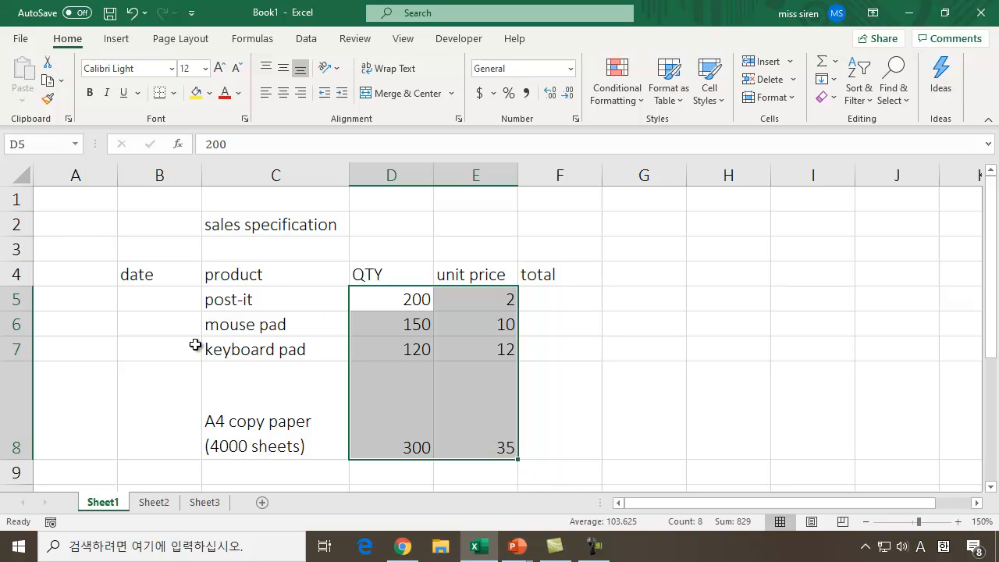
pyautogui.click(252, 280)
pyautogui.moveTo(256, 301); pyautogui.dragTo(268, 417)
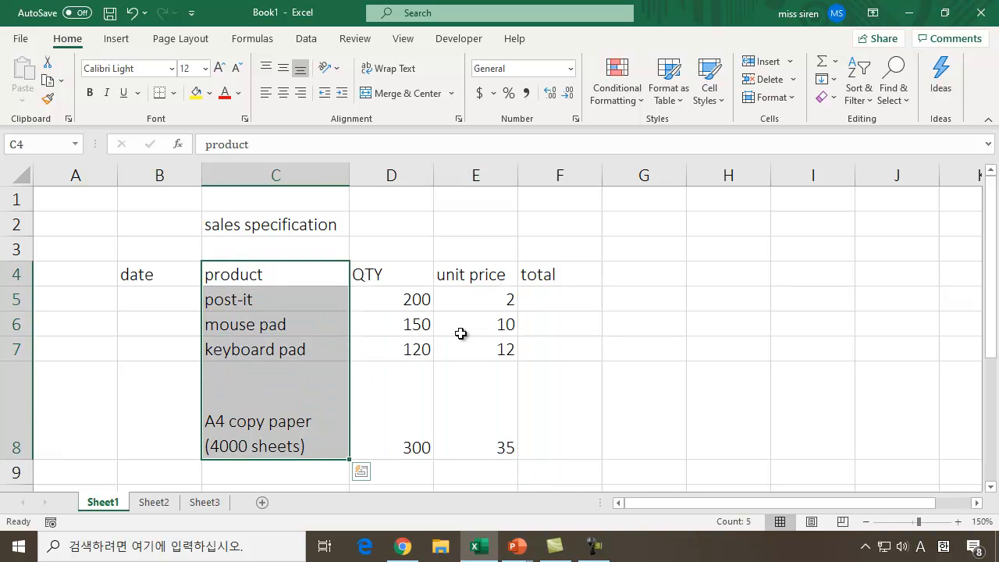
pyautogui.moveTo(386, 293); pyautogui.dragTo(477, 415)
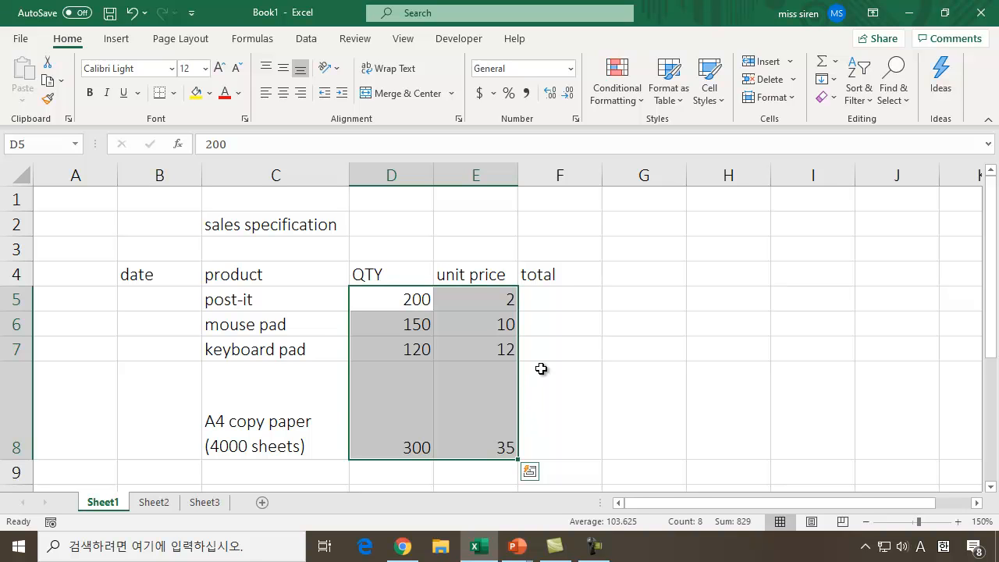
# - Enter the date 1/5/2020 for post-it in cell B5 and for mouse pad in cell B6
pyautogui.click(166, 304)
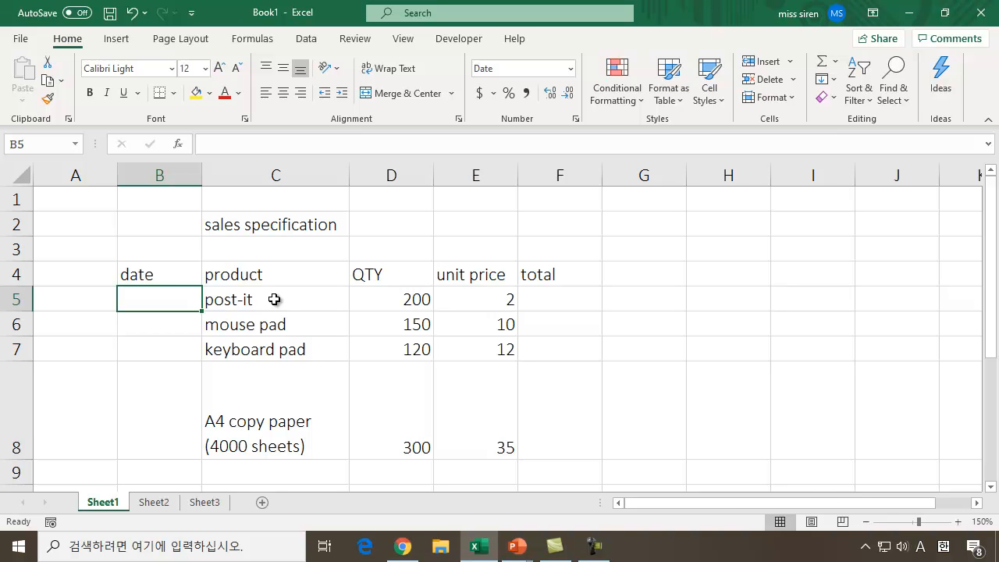
pyautogui.write('1')
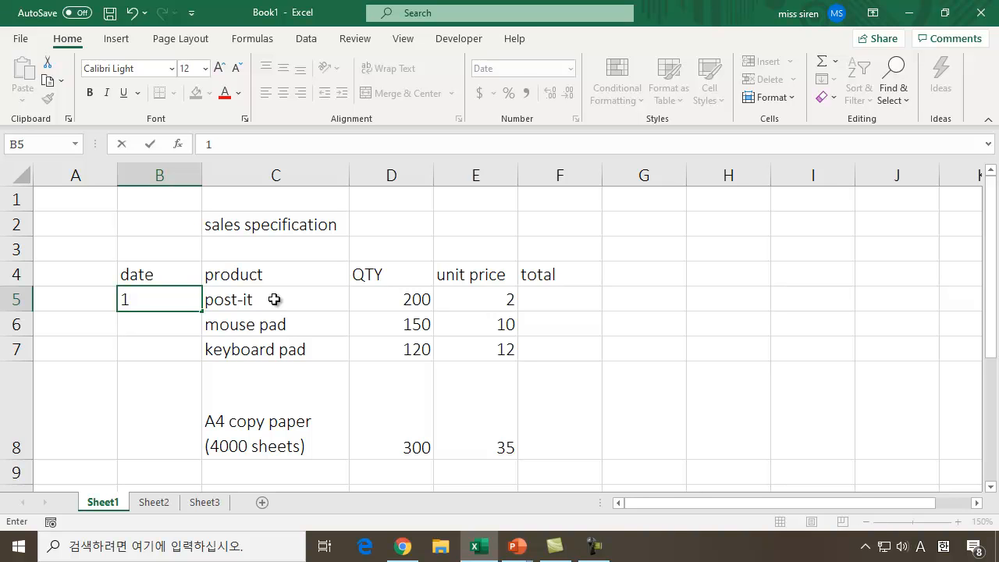
pyautogui.write('/ 5/2020')
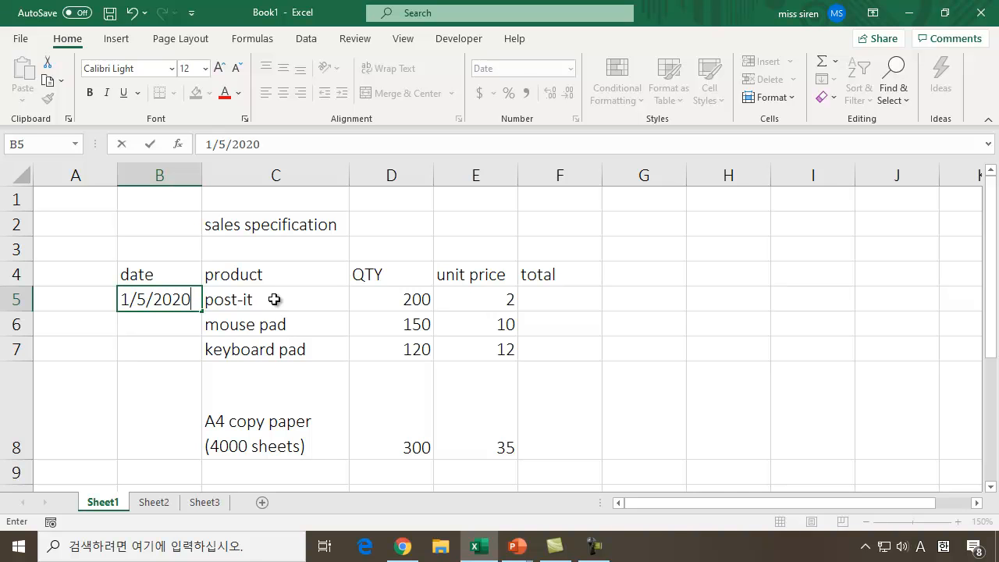
pyautogui.press('Return')
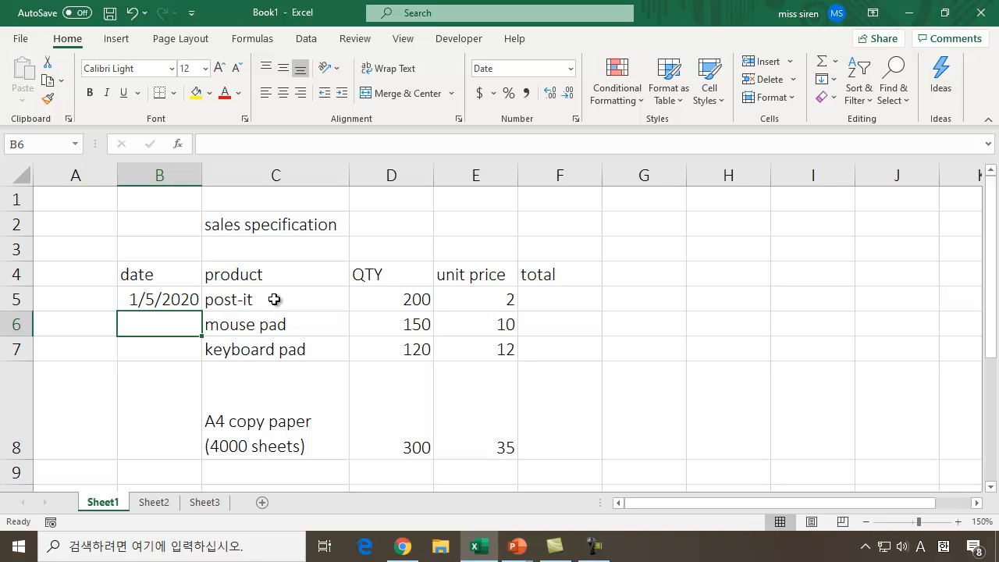
pyautogui.write('1')
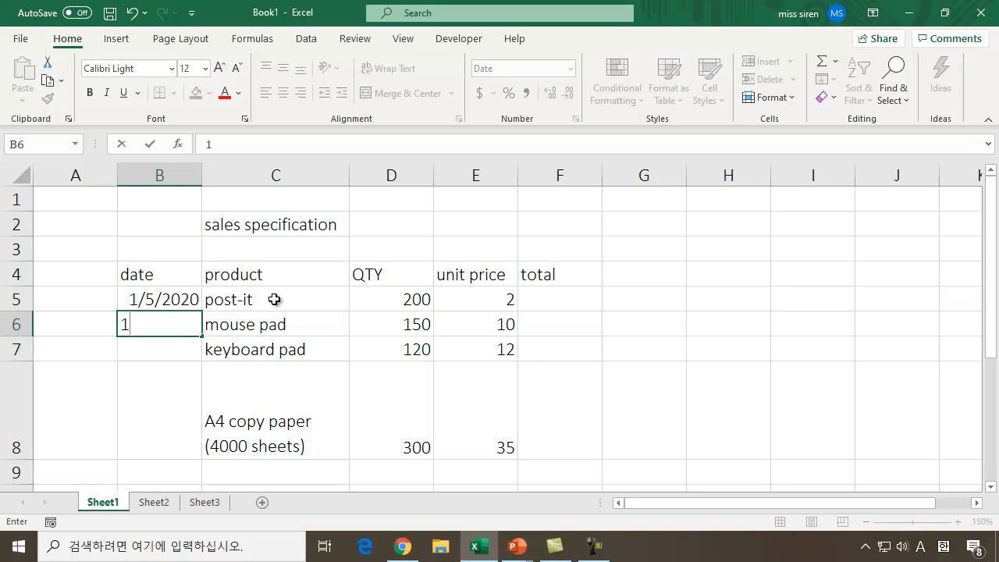
pyautogui.write('/5/2020')
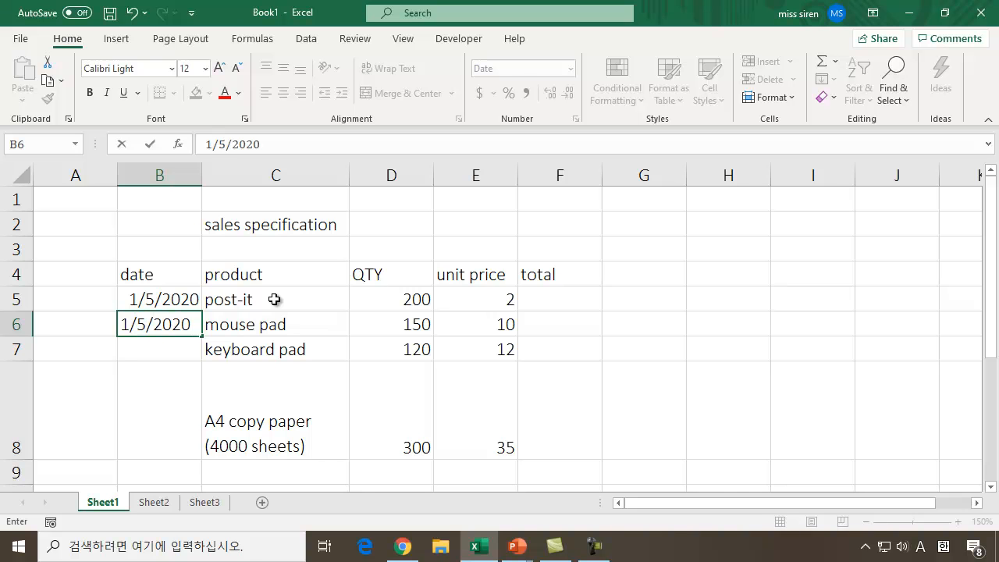
pyautogui.press('Return')
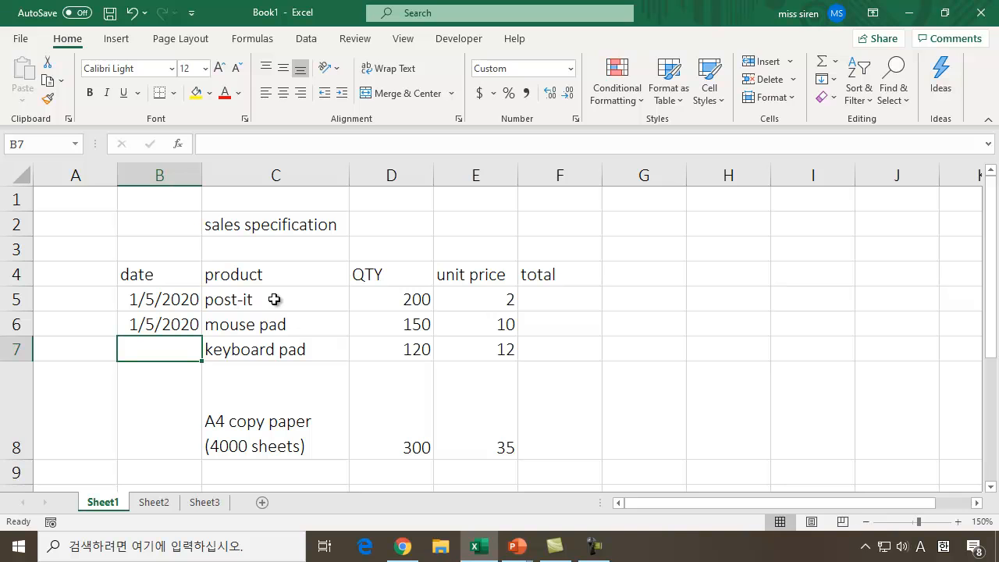
# - Enter the date for keyboard pad in B7 without a year as 1/5, and 1/9/2020 for A4 copy paper in B8
pyautogui.write('1')
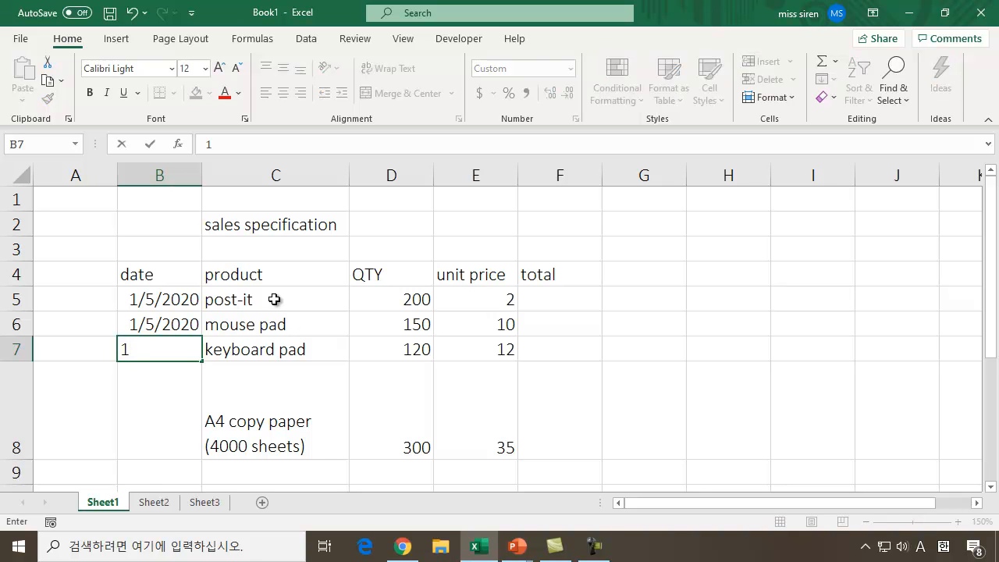
pyautogui.write('/5')
pyautogui.press('Return')
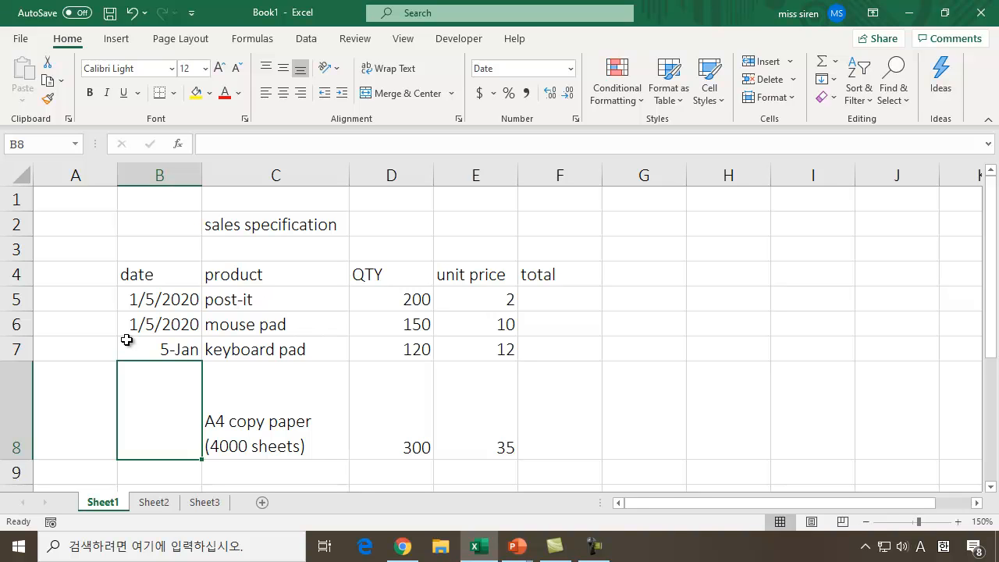
pyautogui.click(156, 345)
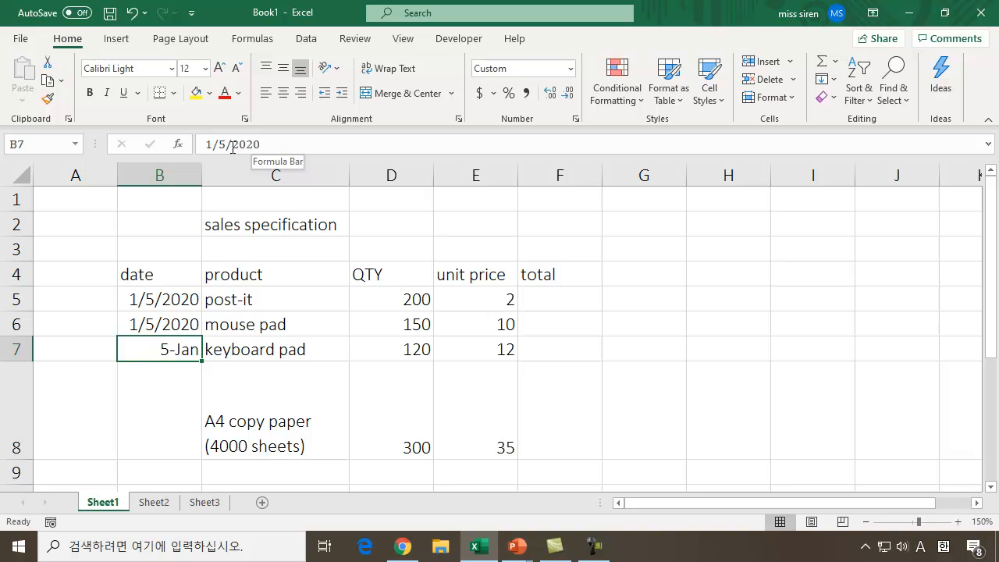
pyautogui.click(154, 414)
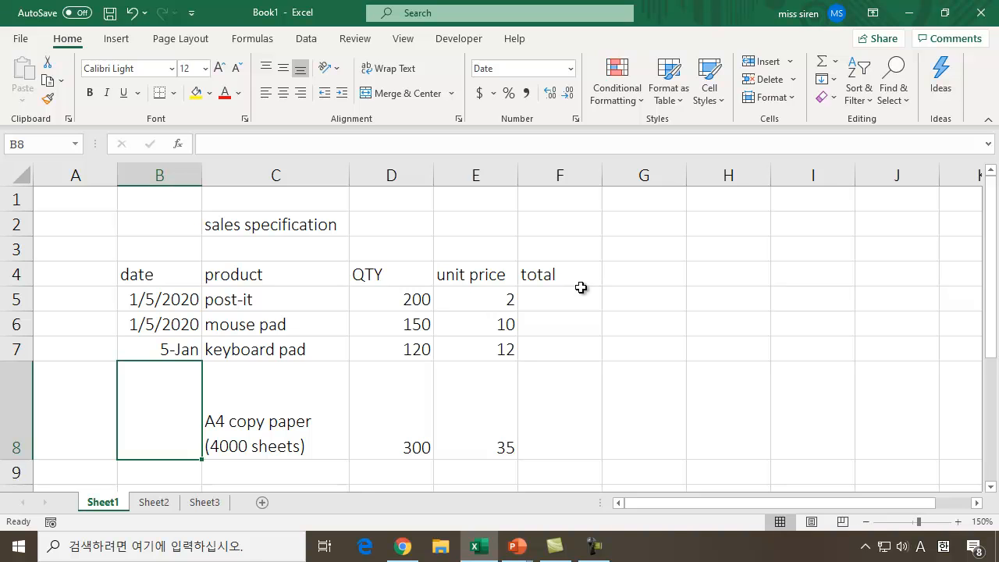
pyautogui.write('1/9/2020')
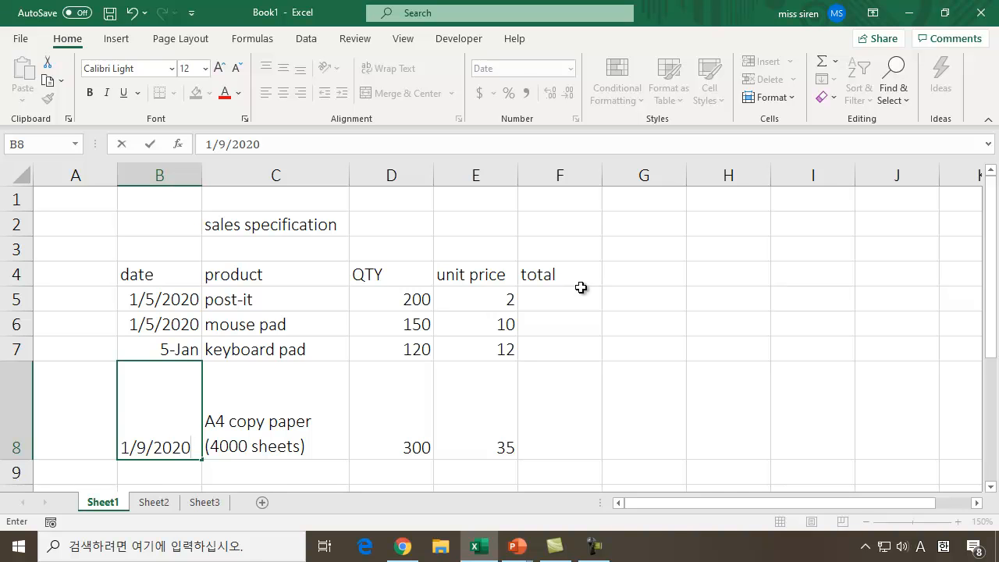
pyautogui.press('Return')
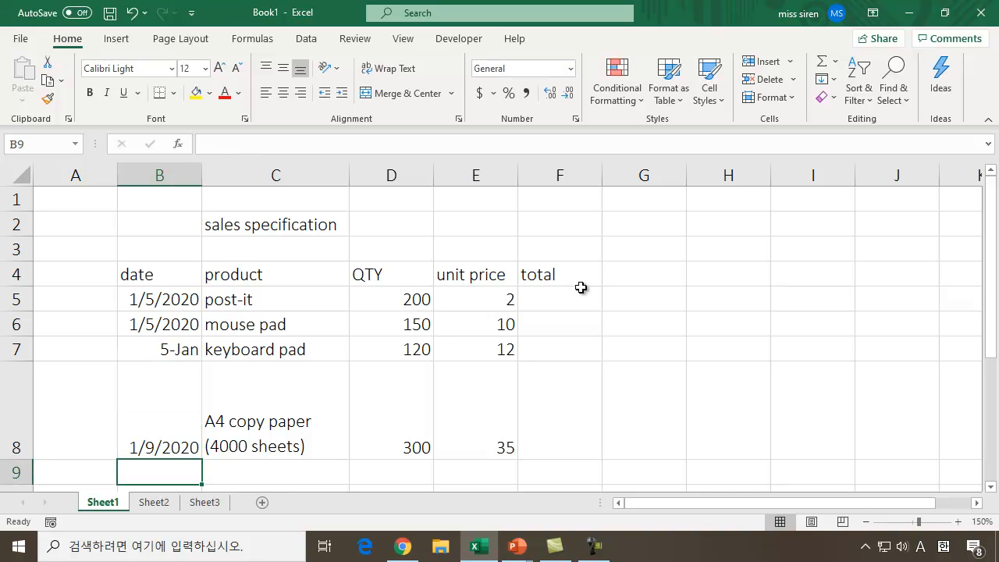
pyautogui.click(160, 442)
pyautogui.click(144, 468)
pyautogui.moveTo(172, 293); pyautogui.dragTo(171, 425)
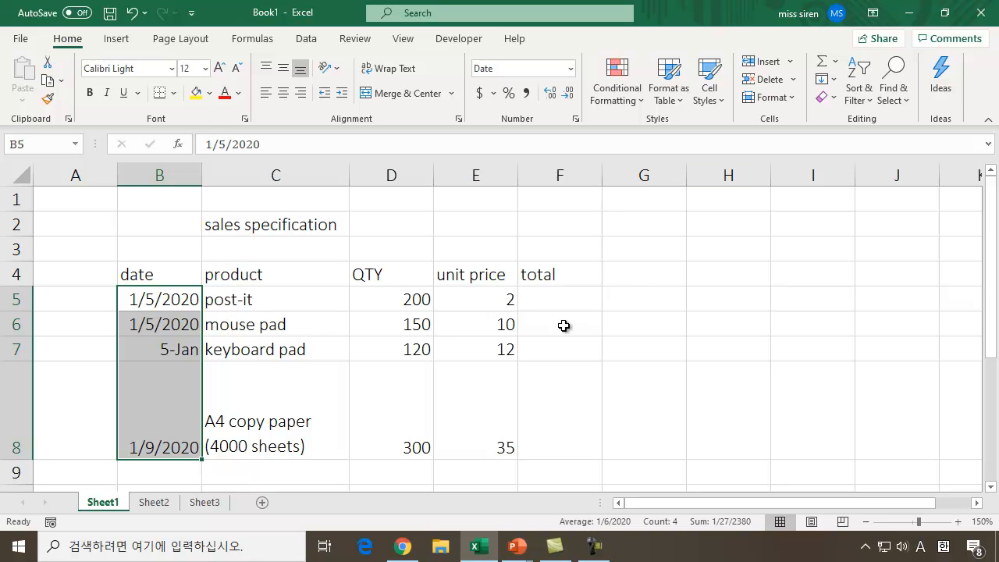
# - Calculate the post-it total in cell F5 with the formula =D5*E5
pyautogui.click(553, 299)
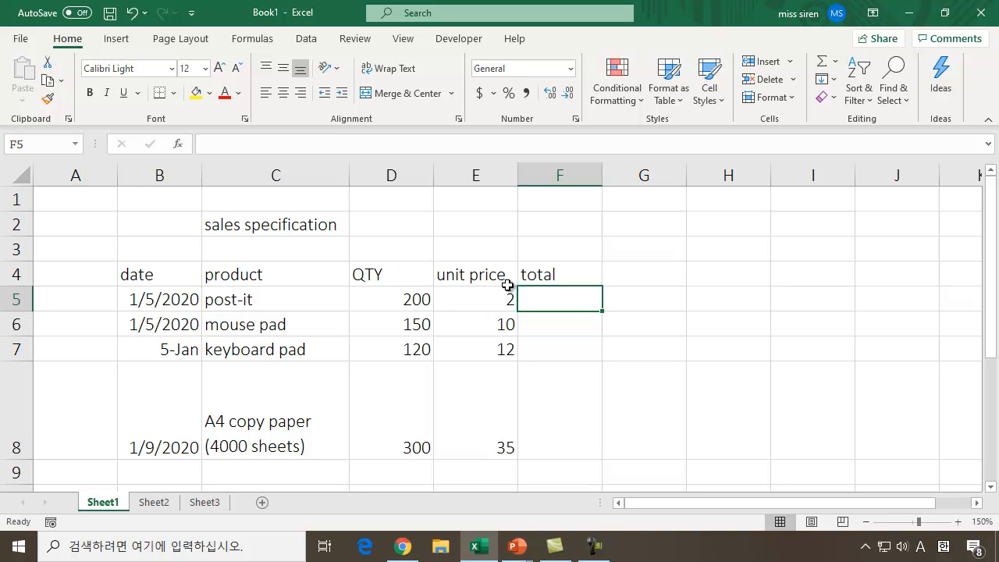
pyautogui.write('=')
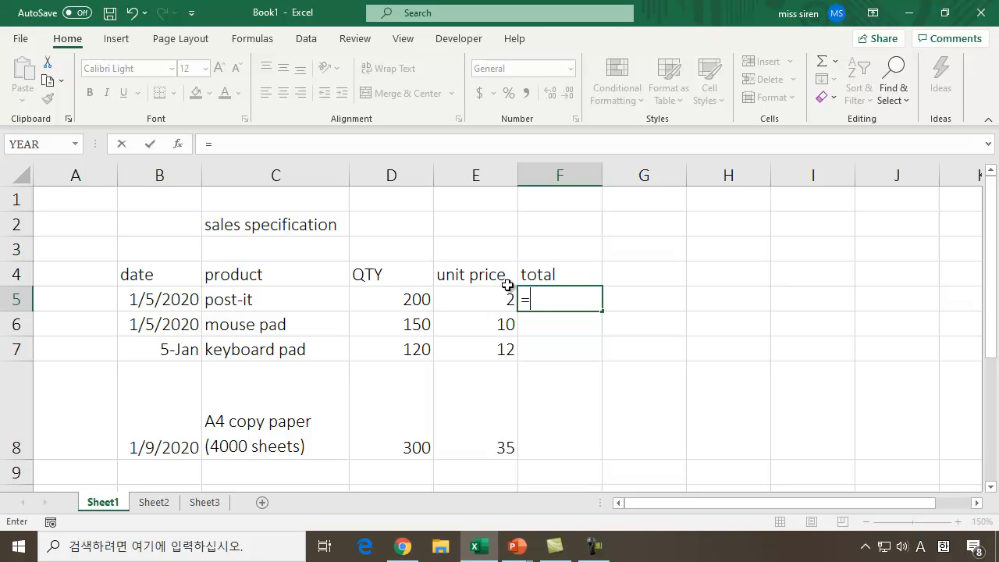
pyautogui.click(398, 300)
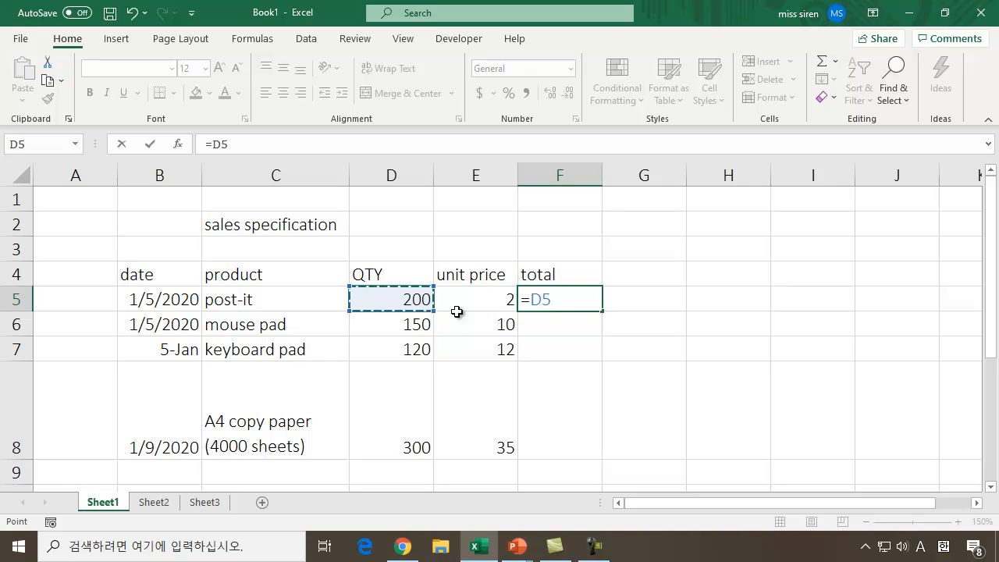
pyautogui.write('*')
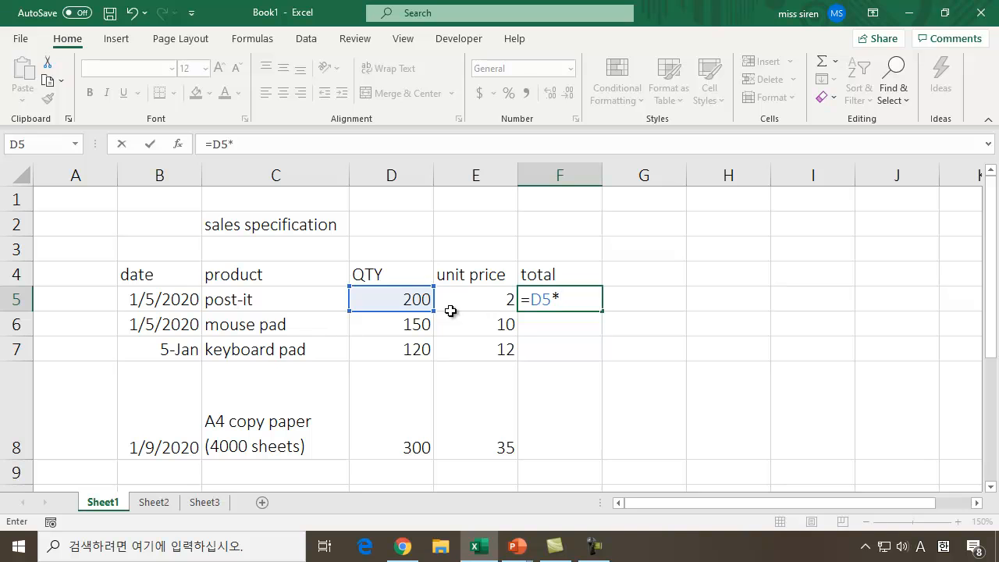
pyautogui.click(509, 297)
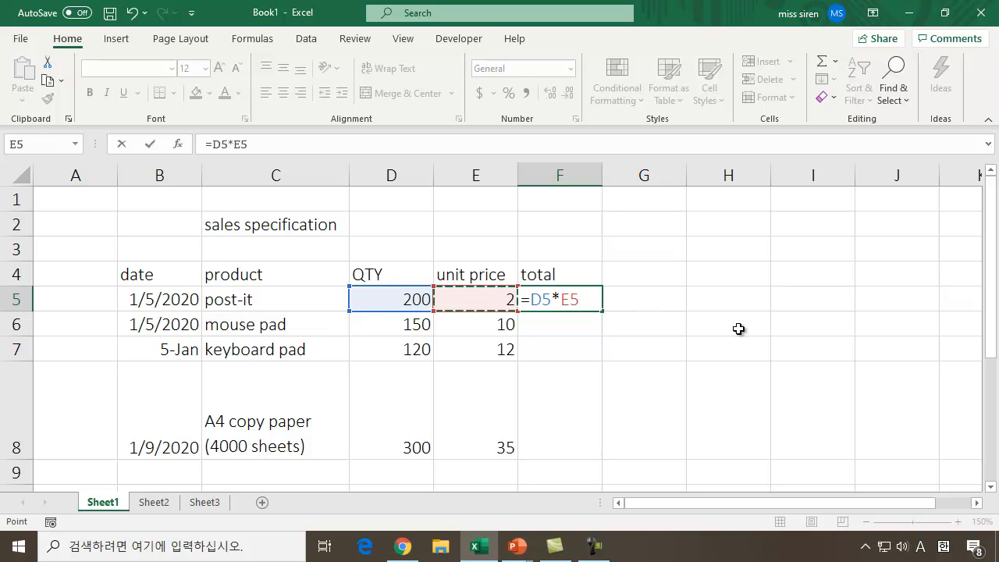
pyautogui.press('Return')
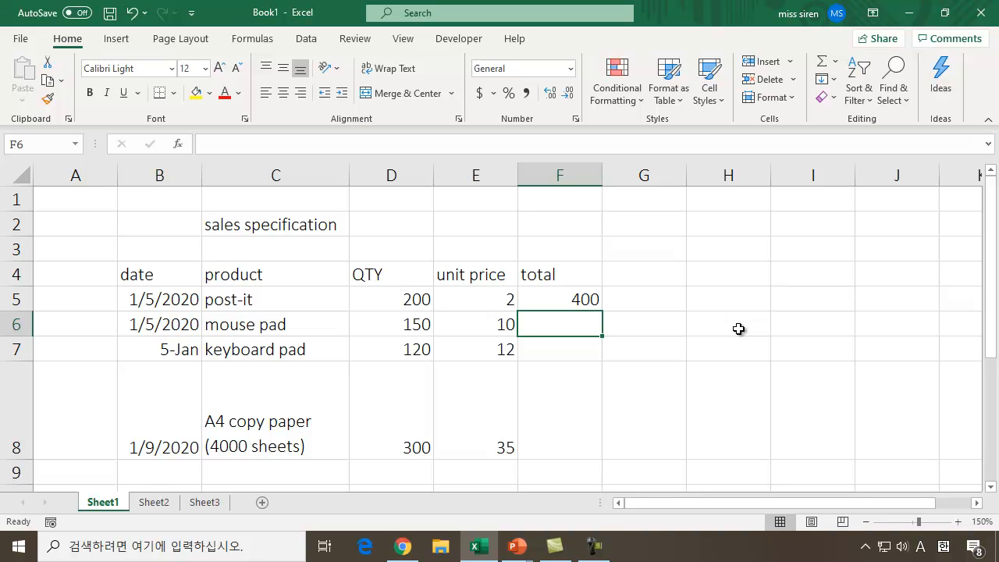
# - Change the post-it quantity in cell D5 to 300
pyautogui.doubleClick(410, 299)
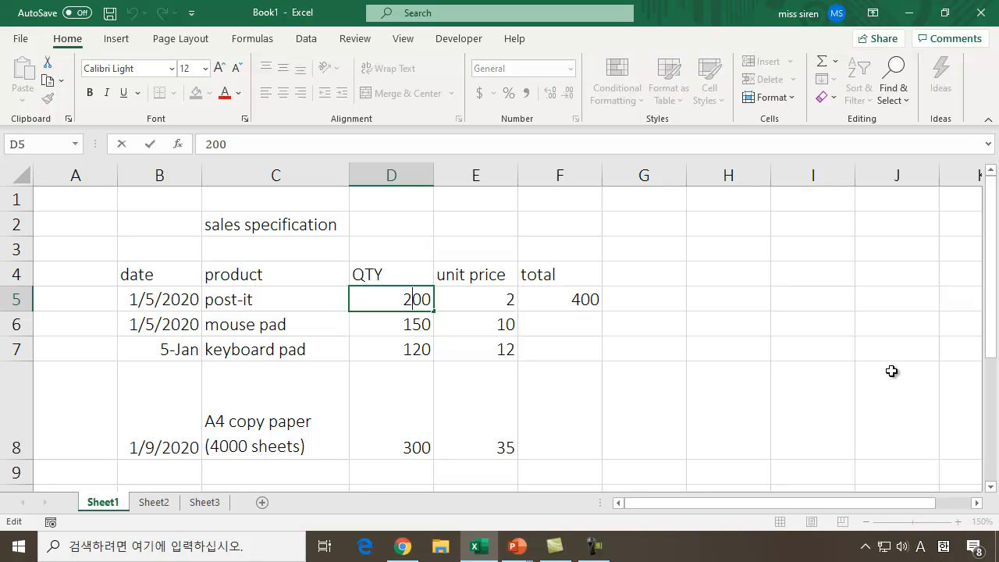
pyautogui.press('BackSpace')
pyautogui.write('3')
pyautogui.press('Return')
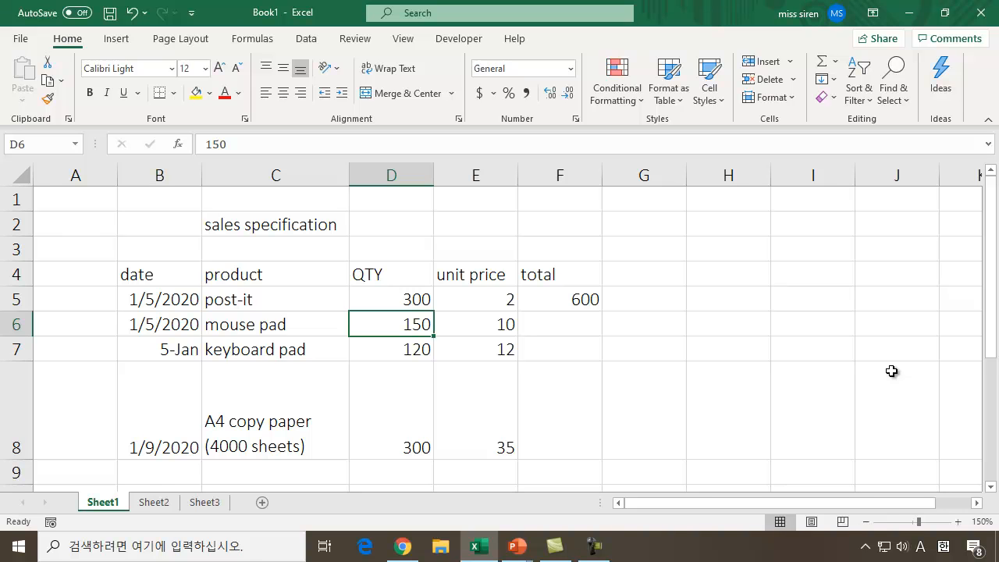
# - Calculate the mouse pad total in cell F6 with the formula =D6*E6 and fill it down to F8
pyautogui.click(582, 328)
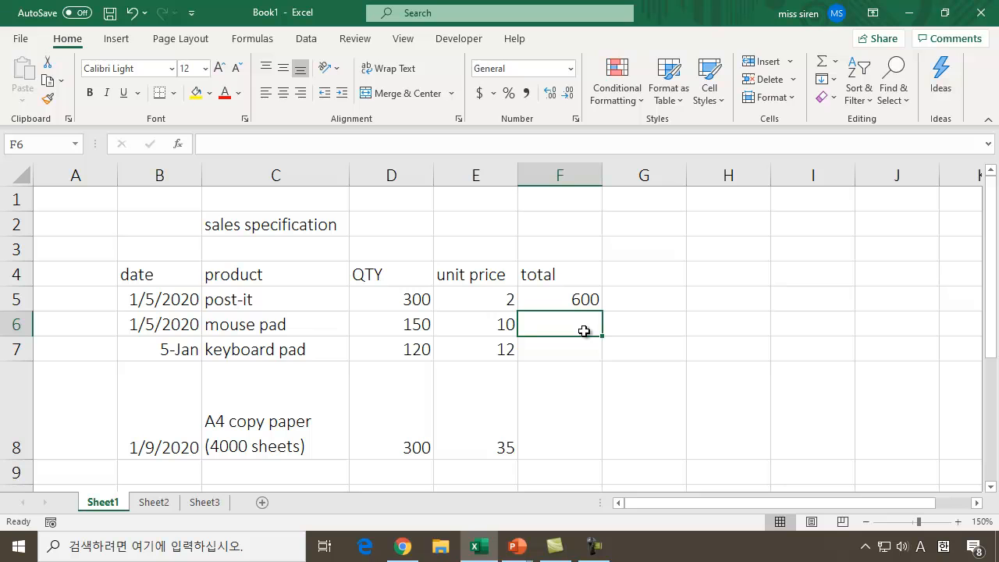
pyautogui.write('=')
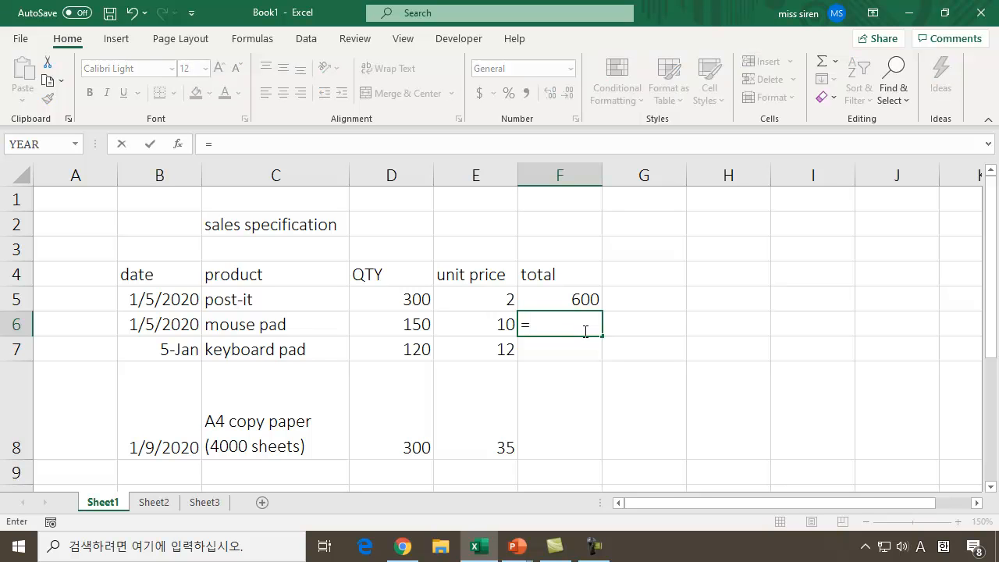
pyautogui.click(368, 325)
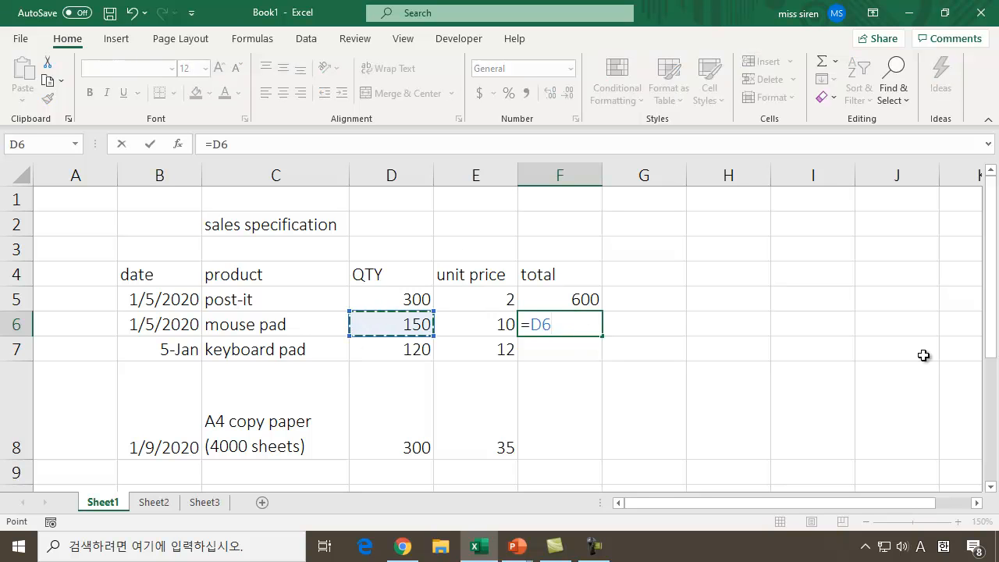
pyautogui.write('*')
pyautogui.click(503, 323)
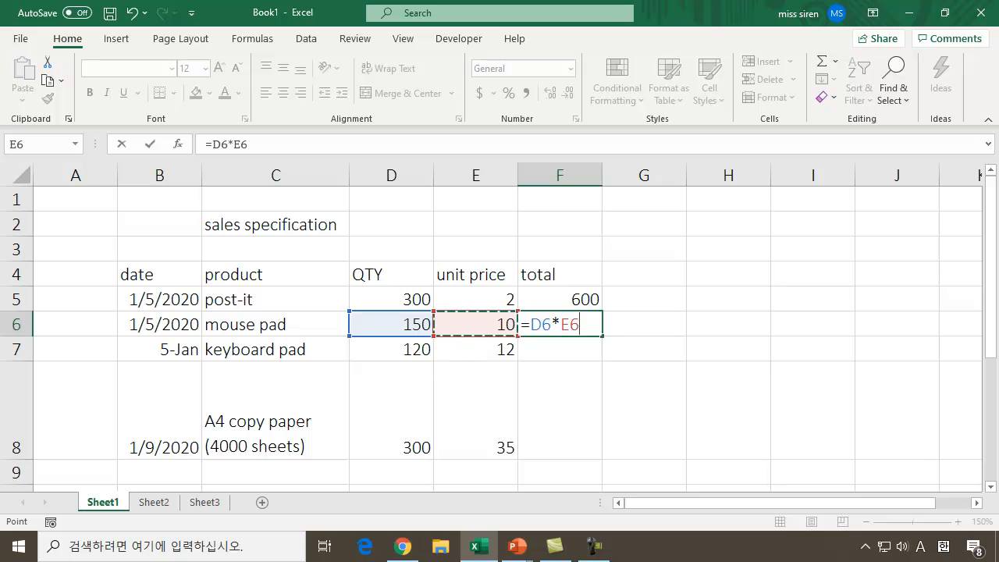
pyautogui.press('Return')
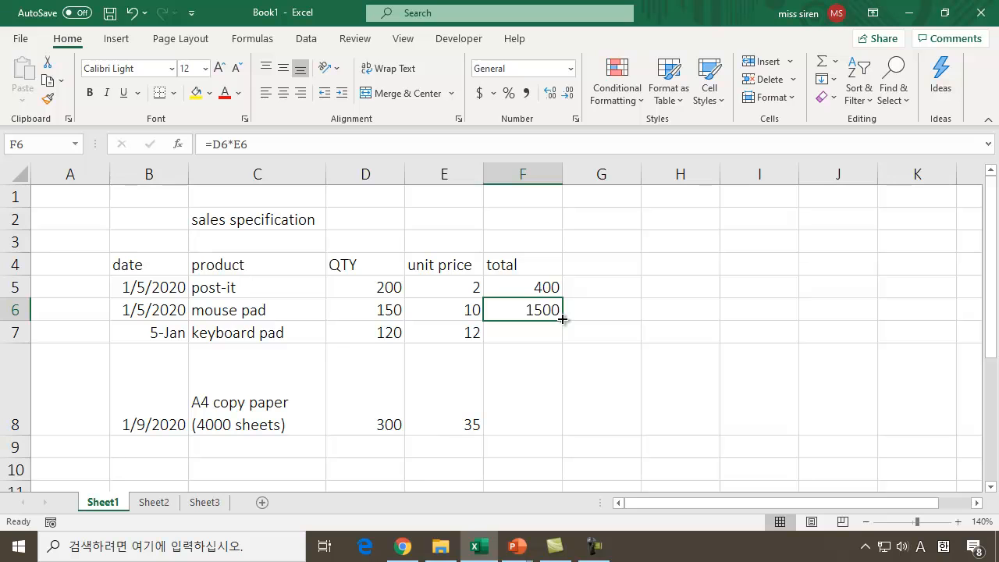
pyautogui.doubleClick(562, 319)
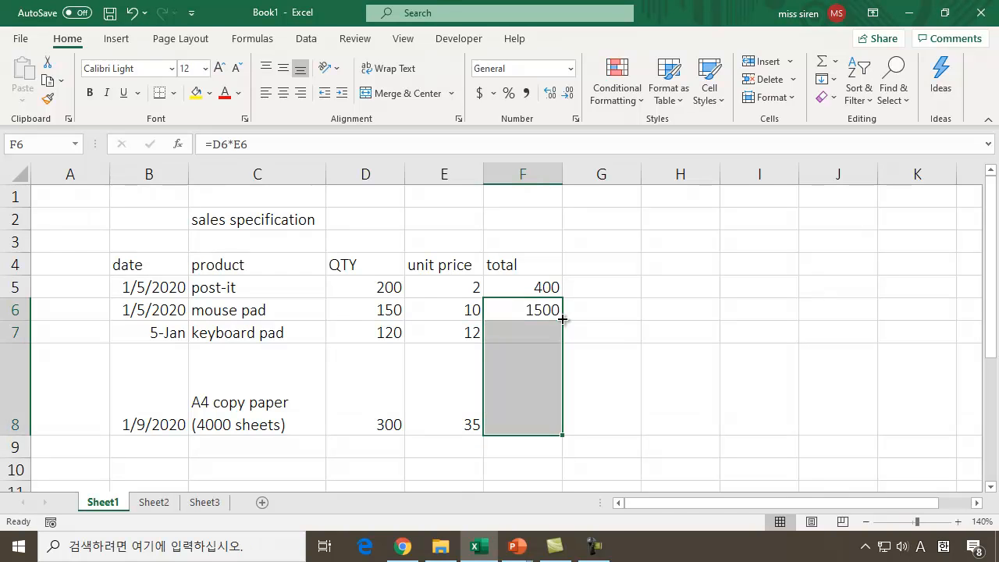